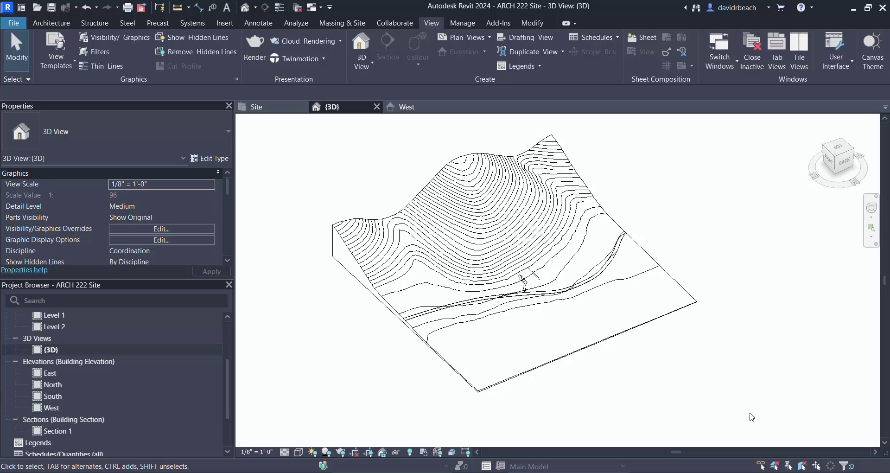
Examine the Grassland toposolid, its contours and the road from several angles in the 3D view
{"action": "scroll", "coordinate": [438, 195], "scroll_direction": "up", "scroll_amount": 4}
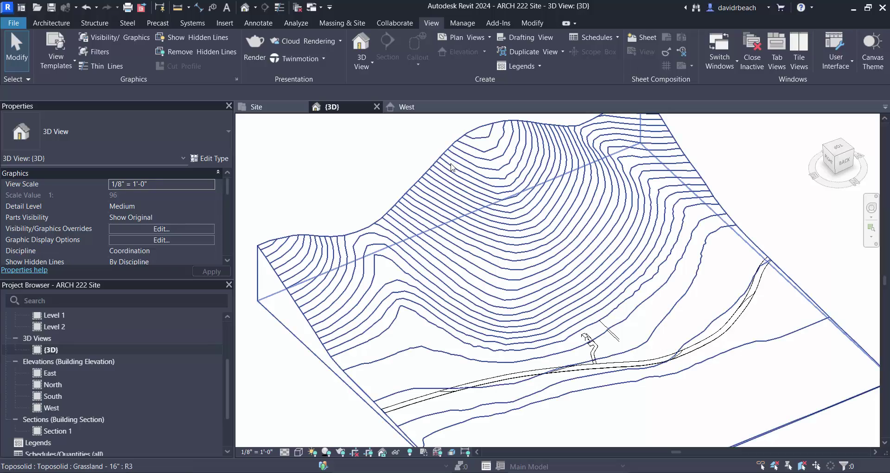
{"action": "scroll", "coordinate": [453, 168], "scroll_direction": "down", "scroll_amount": 3}
{"action": "left_click", "coordinate": [505, 221]}
{"action": "middle_click_drag", "start_coordinate": [499, 218], "coordinate": [396, 242], "text": "shift"}
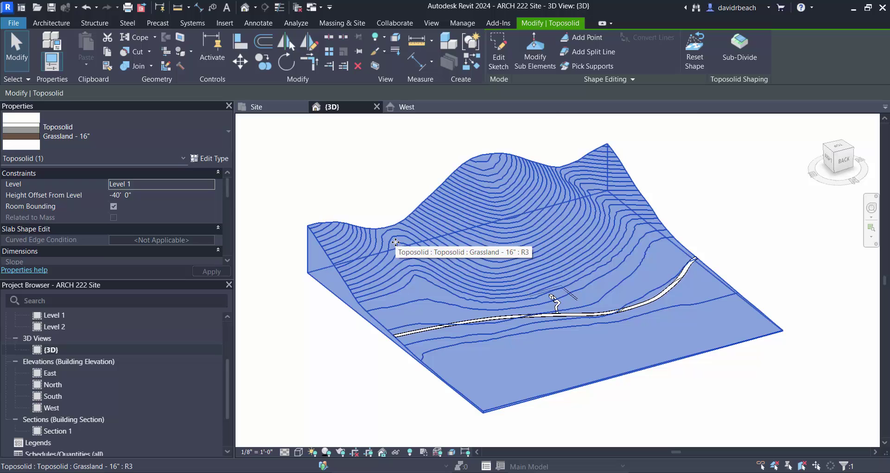
{"action": "left_click", "coordinate": [304, 328]}
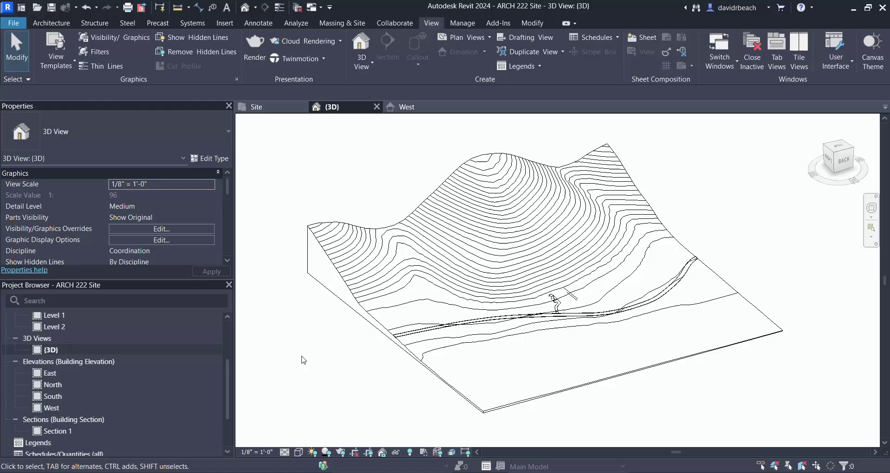
{"action": "middle_click_drag", "start_coordinate": [302, 360], "coordinate": [360, 363], "text": "shift"}
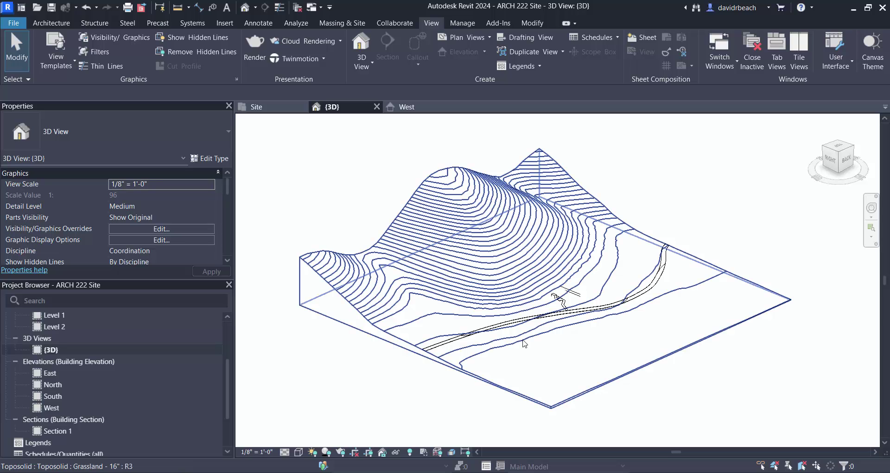
{"action": "middle_click_drag", "start_coordinate": [431, 396], "coordinate": [533, 313], "text": "shift"}
{"action": "scroll", "coordinate": [649, 290], "scroll_direction": "up", "scroll_amount": 5}
{"action": "scroll", "coordinate": [652, 291], "scroll_direction": "down", "scroll_amount": 5}
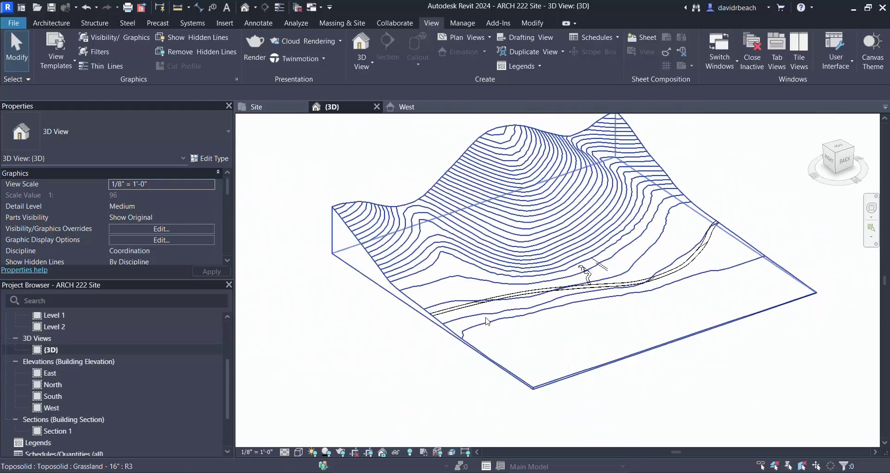
{"action": "middle_click_drag", "start_coordinate": [405, 369], "coordinate": [366, 380], "text": "shift"}
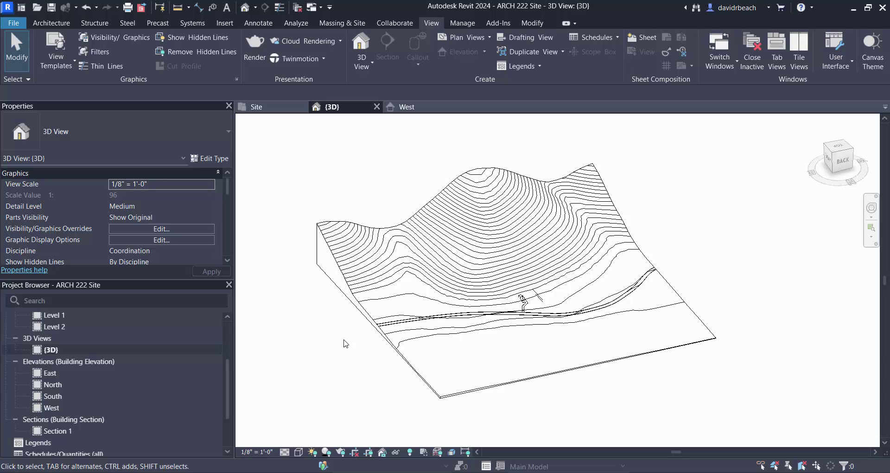
{"action": "middle_click_drag", "start_coordinate": [344, 351], "coordinate": [295, 358], "text": "shift"}
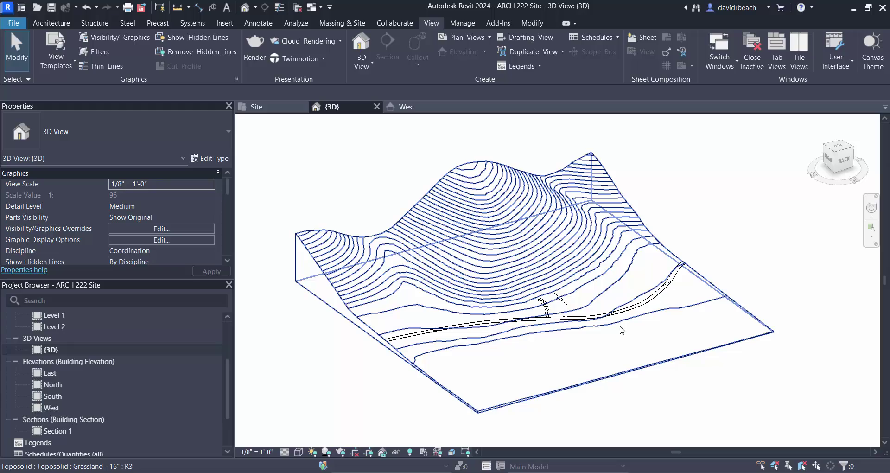
{"action": "middle_click_drag", "start_coordinate": [498, 197], "coordinate": [386, 370], "text": "shift"}
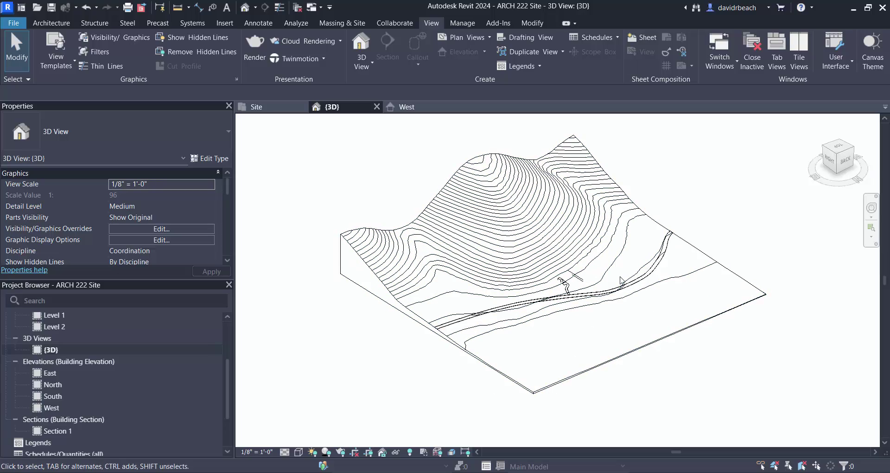
{"action": "middle_click_drag", "start_coordinate": [621, 280], "coordinate": [562, 202], "text": "shift"}
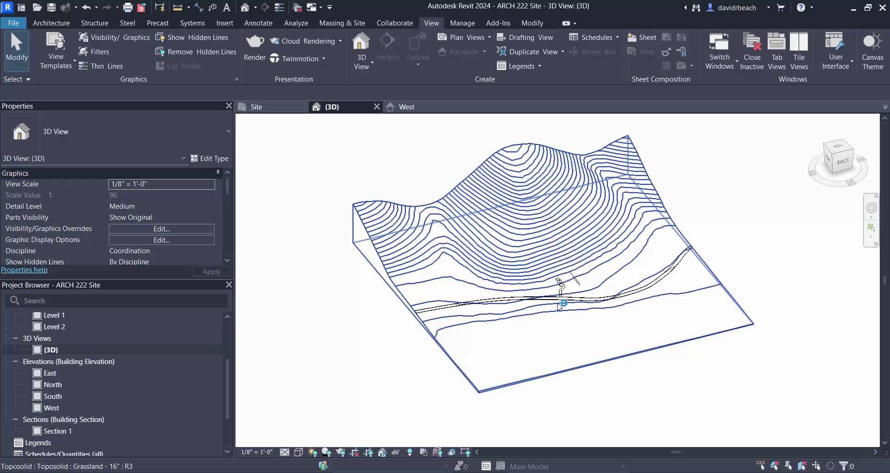
{"action": "scroll", "coordinate": [367, 346], "scroll_direction": "up", "scroll_amount": 2}
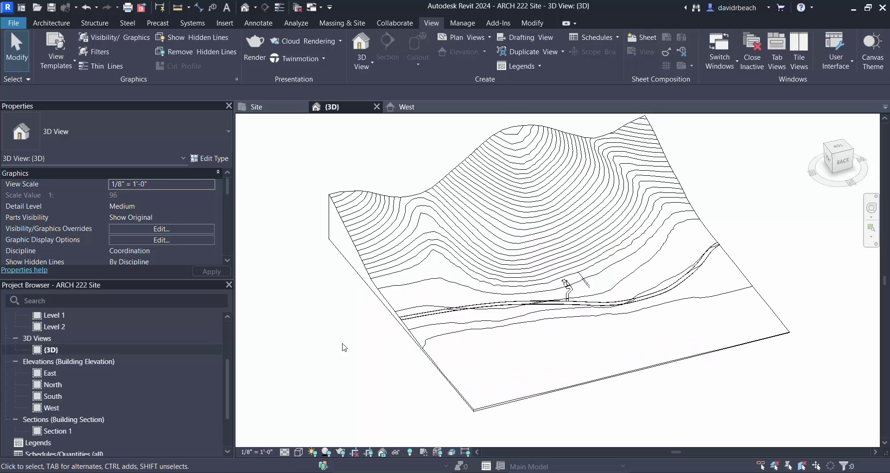
{"action": "mouse_move", "coordinate": [344, 348]}
{"action": "middle_mouse_down", "text": "shift"}
{"action": "mouse_move", "coordinate": [362, 342]}
{"action": "mouse_move", "coordinate": [346, 342]}
{"action": "middle_mouse_up", "text": "shift"}
Inspect the small box-shaped building mass beside the driveway and its size relative to the whole site
{"action": "scroll", "coordinate": [580, 263], "scroll_direction": "up", "scroll_amount": 5}
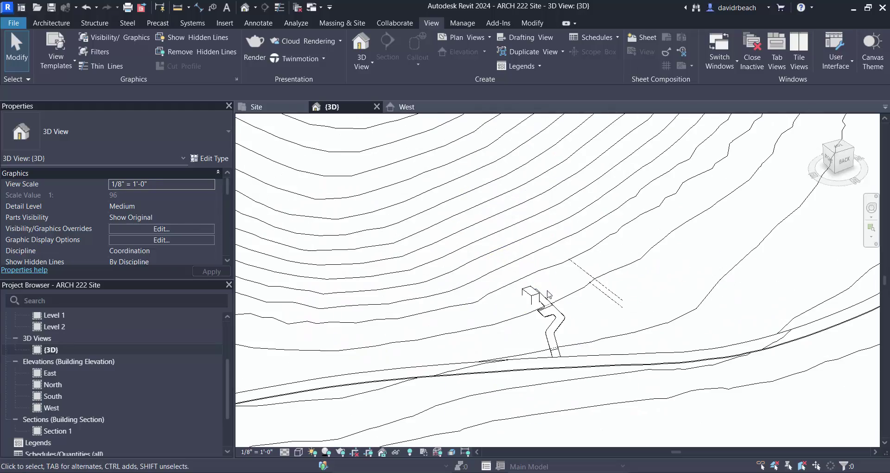
{"action": "scroll", "coordinate": [510, 317], "scroll_direction": "up", "scroll_amount": 4}
{"action": "left_click", "coordinate": [492, 313]}
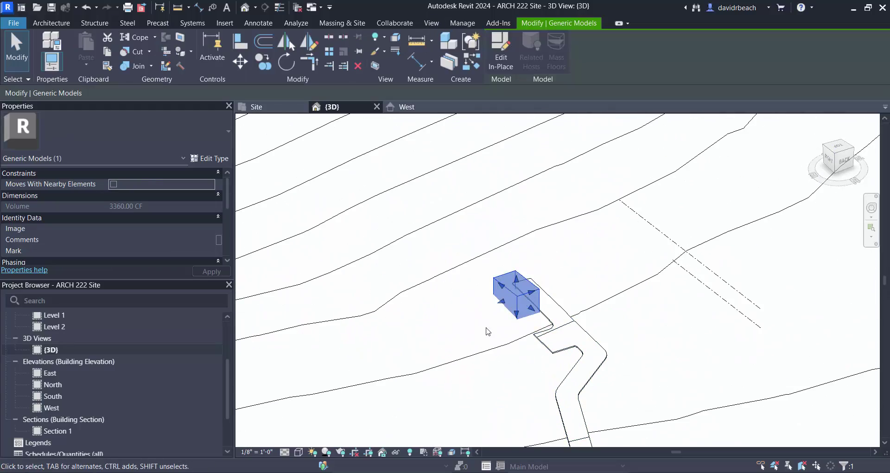
{"action": "scroll", "coordinate": [486, 320], "scroll_direction": "down", "scroll_amount": 3}
{"action": "scroll", "coordinate": [486, 320], "scroll_direction": "down", "scroll_amount": 4}
{"action": "left_click", "coordinate": [646, 405]}
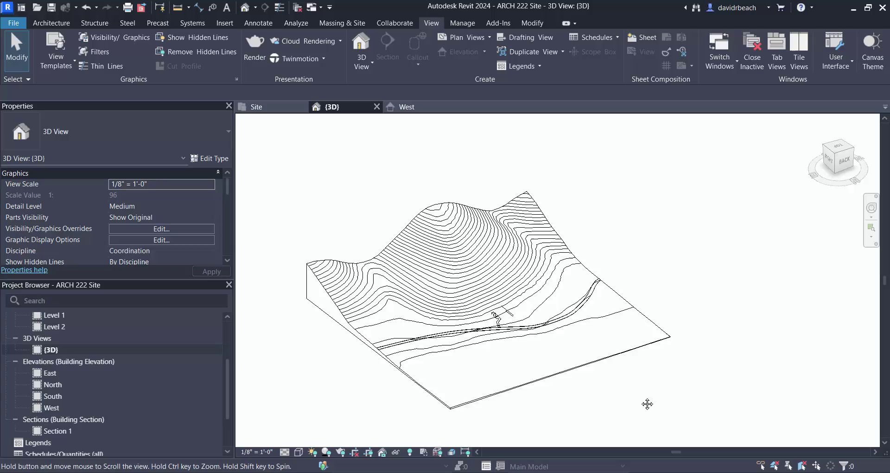
{"action": "scroll", "coordinate": [489, 324], "scroll_direction": "up", "scroll_amount": 3}
{"action": "scroll", "coordinate": [529, 288], "scroll_direction": "up", "scroll_amount": 5}
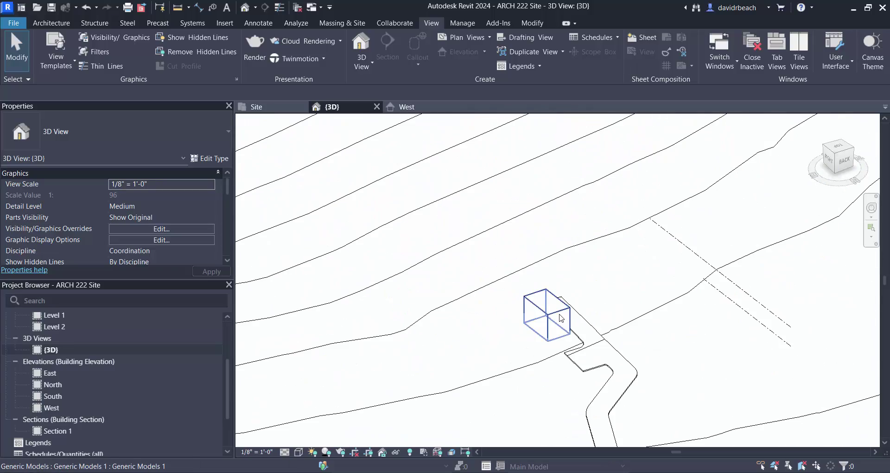
{"action": "scroll", "coordinate": [561, 318], "scroll_direction": "down", "scroll_amount": 5}
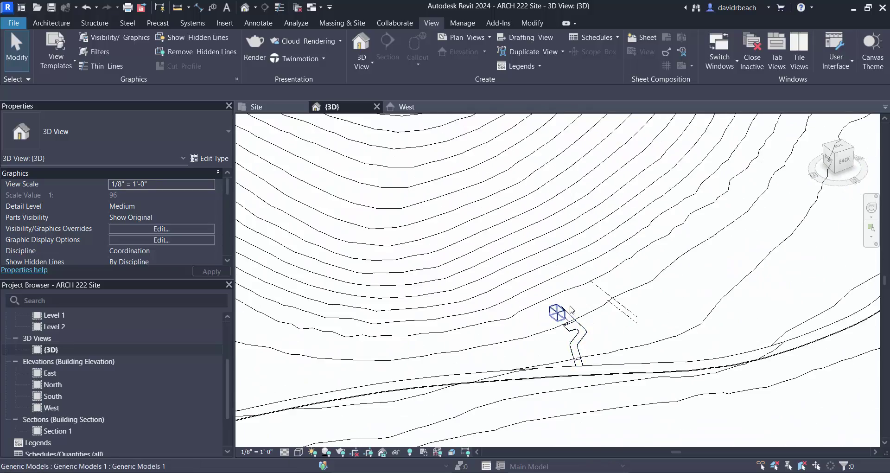
{"action": "middle_click_drag", "start_coordinate": [370, 366], "coordinate": [377, 367]}
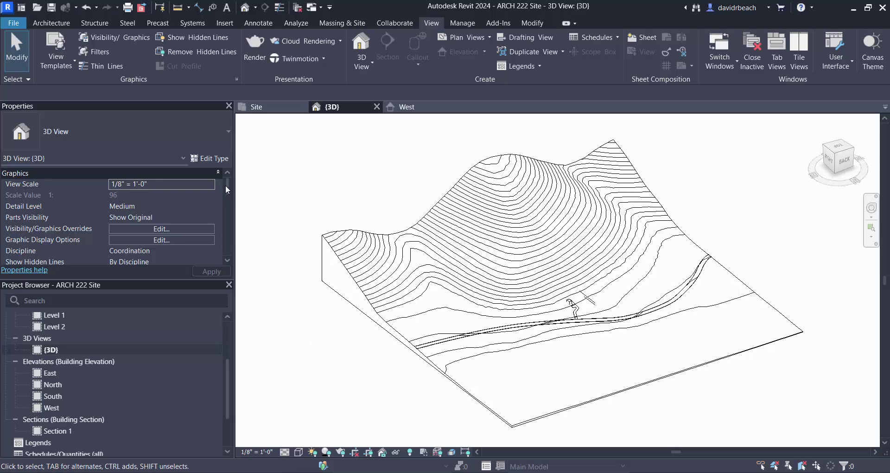
Turn on the section box for the {3D} view
{"action": "left_click_drag", "start_coordinate": [229, 184], "coordinate": [228, 202]}
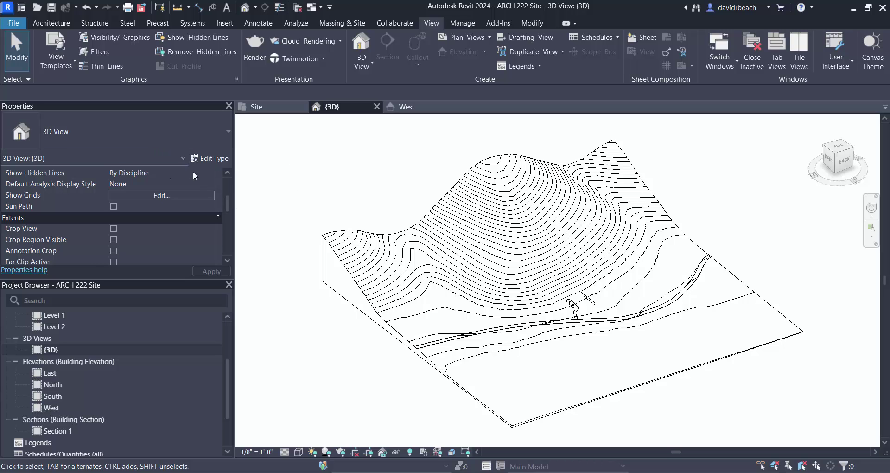
{"action": "left_click_drag", "start_coordinate": [229, 199], "coordinate": [230, 211]}
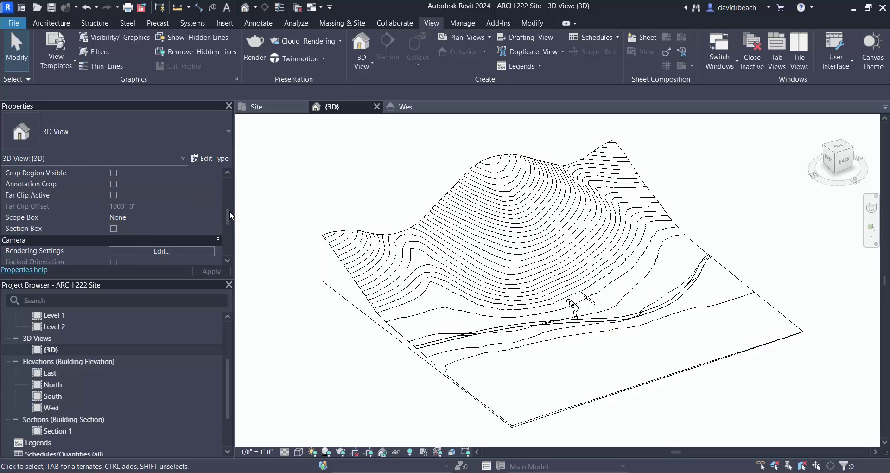
{"action": "left_click", "coordinate": [113, 228]}
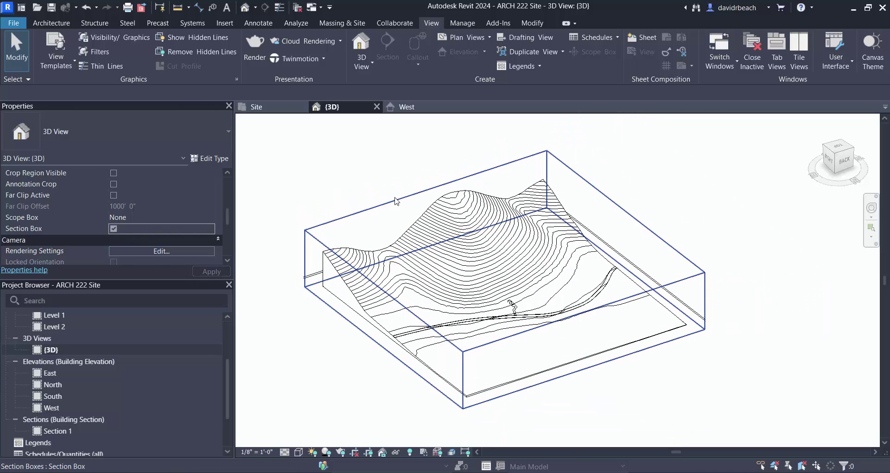
Pull the four vertical sides of the section box inward to crop the site around the building, driveway and road
{"action": "left_click", "coordinate": [396, 200]}
{"action": "left_click_drag", "start_coordinate": [426, 220], "coordinate": [473, 255]}
{"action": "left_click_drag", "start_coordinate": [654, 264], "coordinate": [580, 287]}
{"action": "left_click_drag", "start_coordinate": [409, 342], "coordinate": [474, 320]}
{"action": "left_click_drag", "start_coordinate": [577, 345], "coordinate": [534, 325]}
{"action": "scroll", "coordinate": [487, 315], "scroll_direction": "up", "scroll_amount": 3}
{"action": "scroll", "coordinate": [487, 315], "scroll_direction": "down", "scroll_amount": 2}
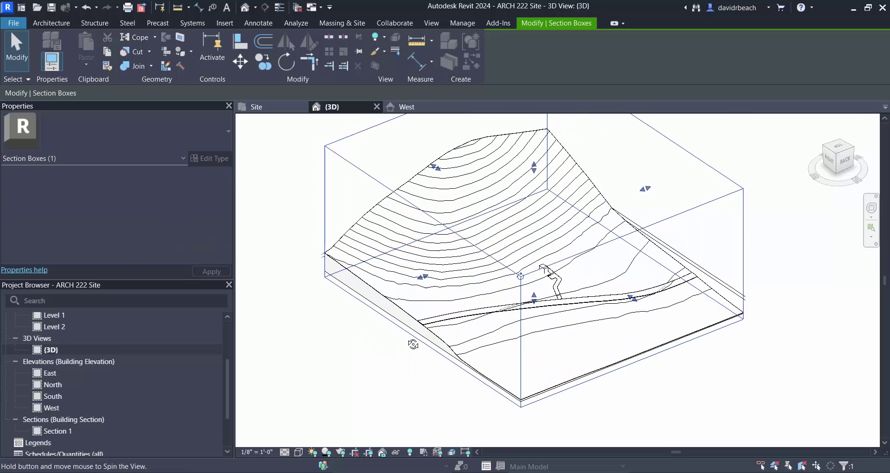
{"action": "middle_click_drag", "start_coordinate": [308, 300], "coordinate": [322, 300]}
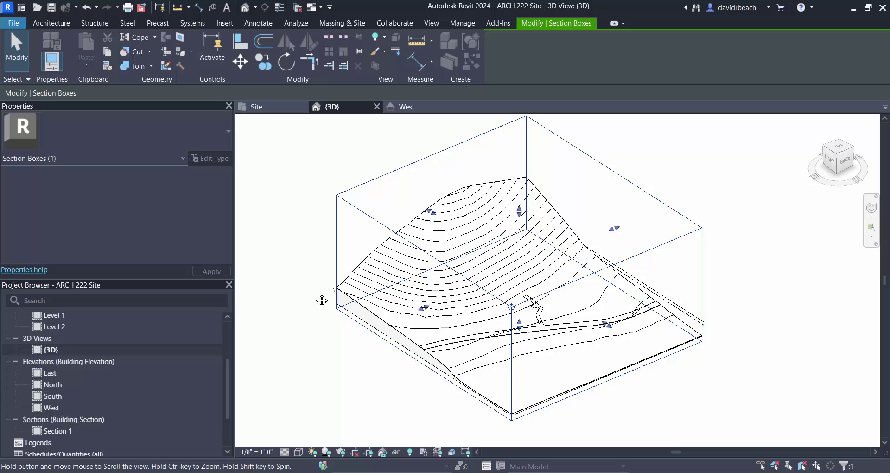
{"action": "left_click", "coordinate": [326, 212]}
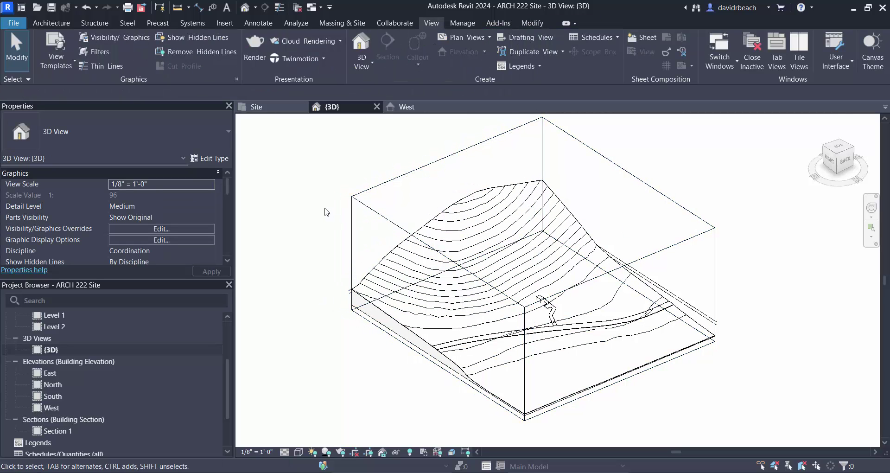
{"action": "middle_click_drag", "start_coordinate": [721, 383], "coordinate": [686, 374], "text": "shift"}
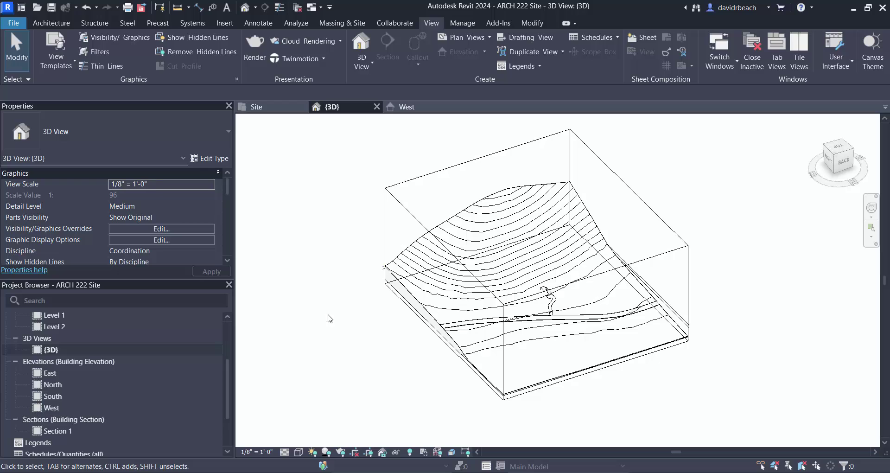
Duplicate the {3D} view and rename the copy Print NW
{"action": "right_click", "coordinate": [54, 351]}
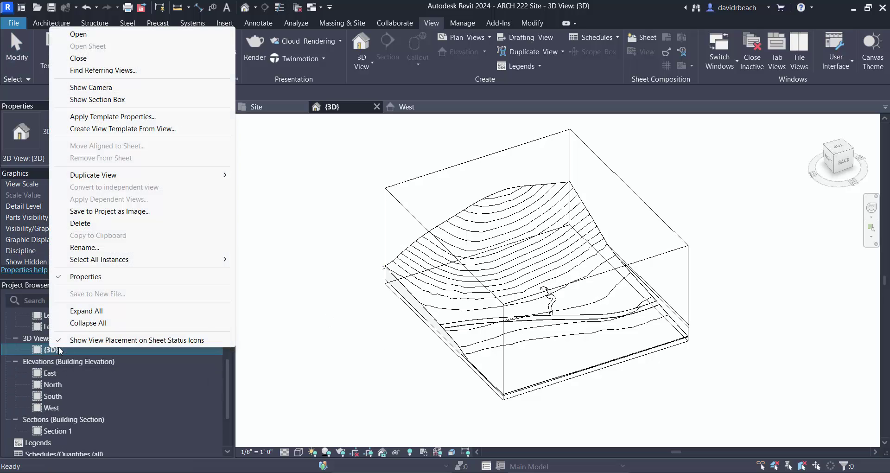
{"action": "mouse_move", "coordinate": [147, 176]}
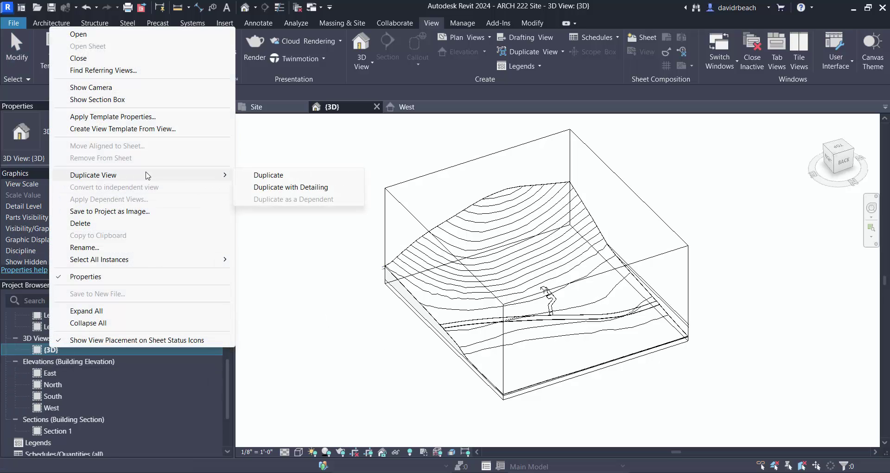
{"action": "left_click", "coordinate": [268, 175]}
{"action": "right_click", "coordinate": [80, 360]}
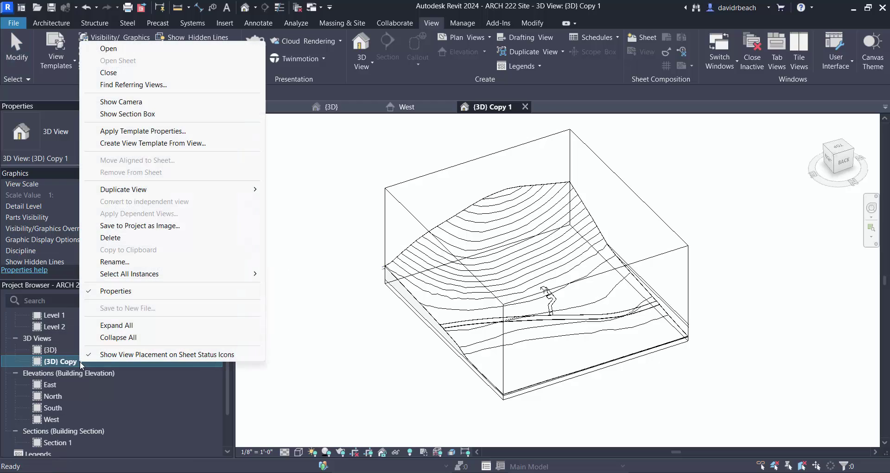
{"action": "left_click", "coordinate": [144, 262]}
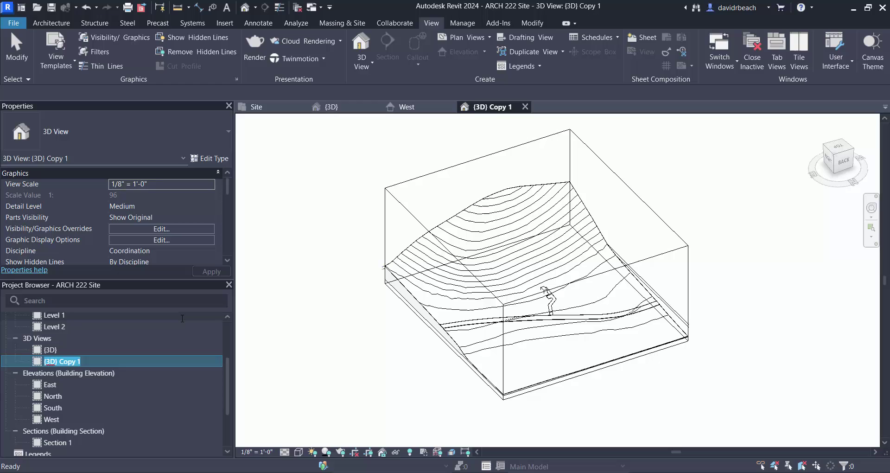
{"action": "type", "text": "Print NW"}
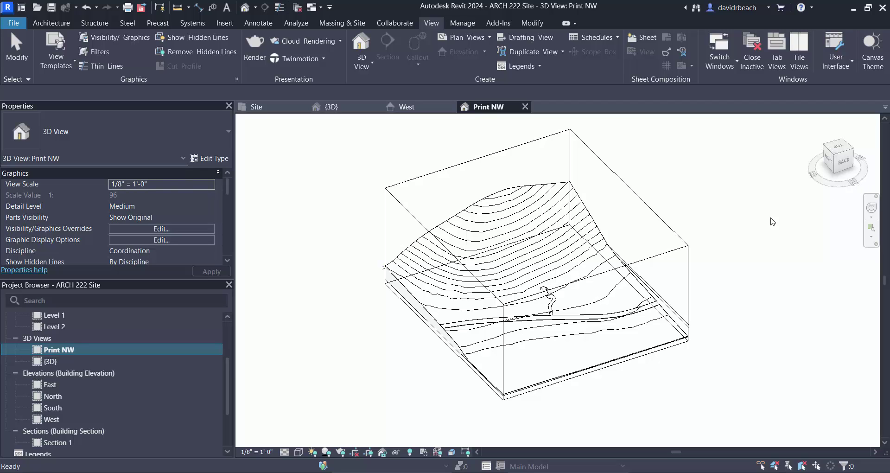
Pull two adjacent sides of the Print NW section box inward, keeping only the site quarter from the building across the road
{"action": "left_click", "coordinate": [450, 167]}
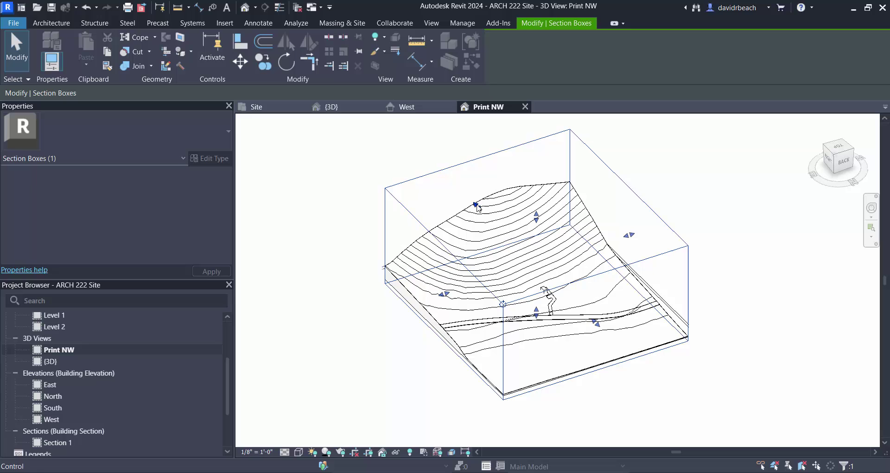
{"action": "left_click_drag", "start_coordinate": [445, 293], "coordinate": [562, 298]}
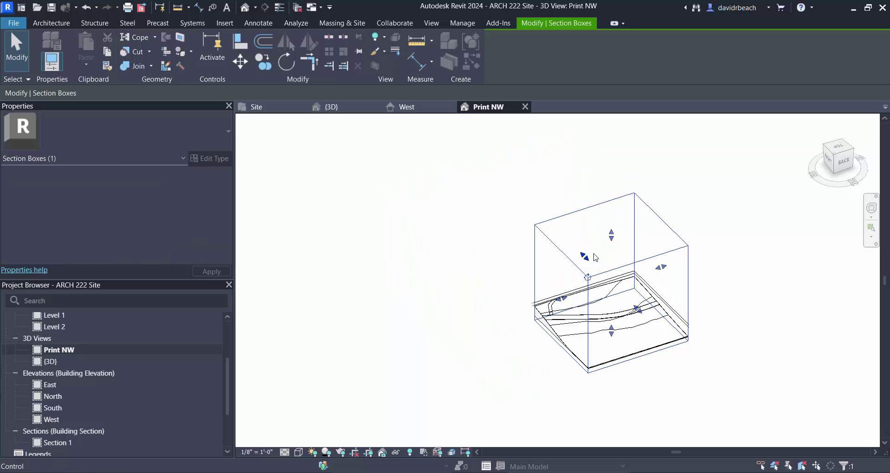
{"action": "left_click_drag", "start_coordinate": [580, 252], "coordinate": [570, 248]}
{"action": "left_click", "coordinate": [453, 347]}
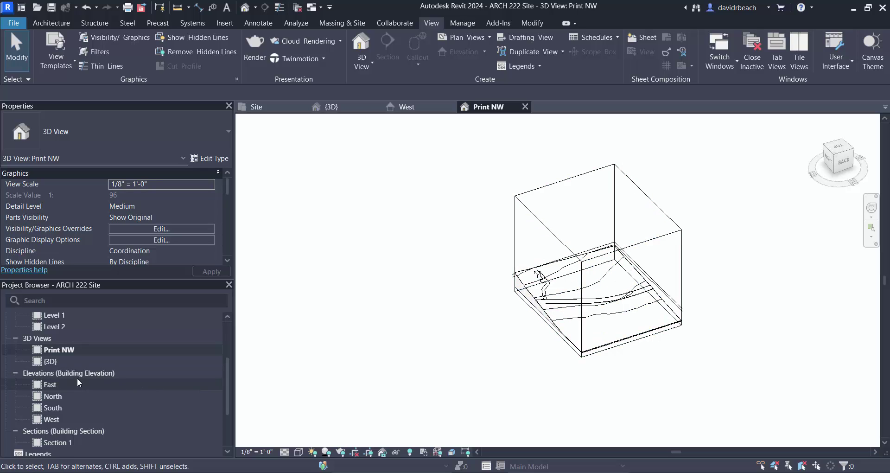
Duplicate the Print NW view and rename the copy Print NE
{"action": "right_click", "coordinate": [59, 349]}
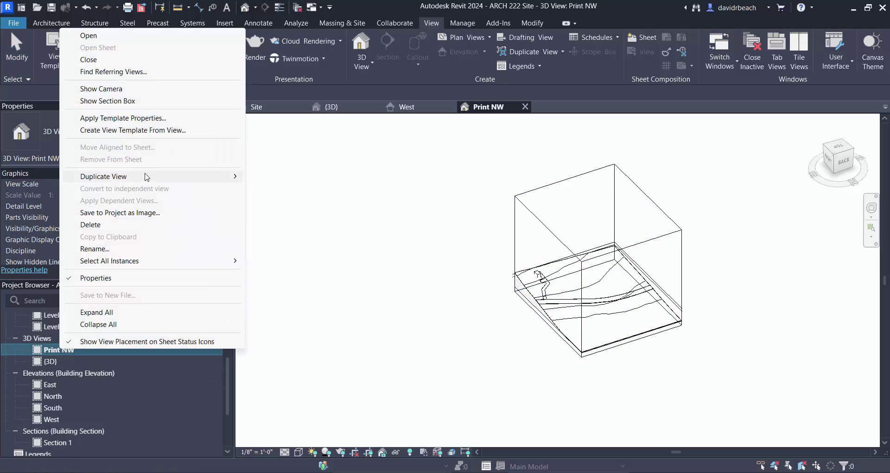
{"action": "mouse_move", "coordinate": [141, 177]}
{"action": "left_click", "coordinate": [278, 177]}
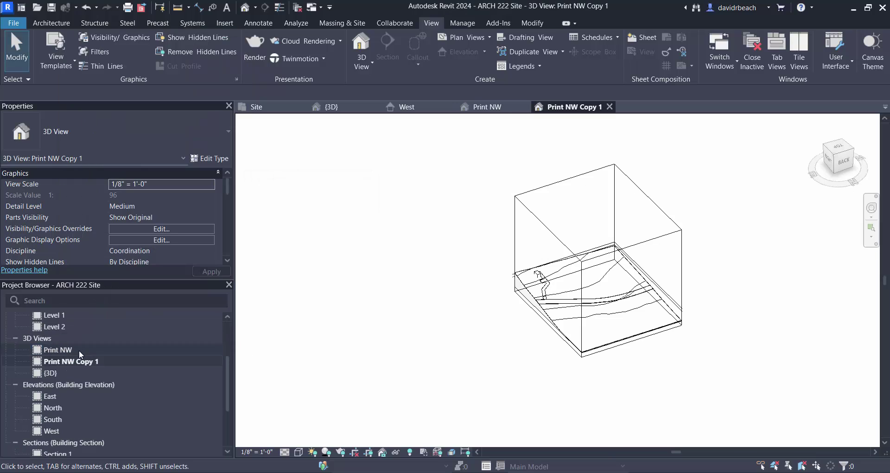
{"action": "right_click", "coordinate": [66, 361]}
{"action": "left_click", "coordinate": [106, 262]}
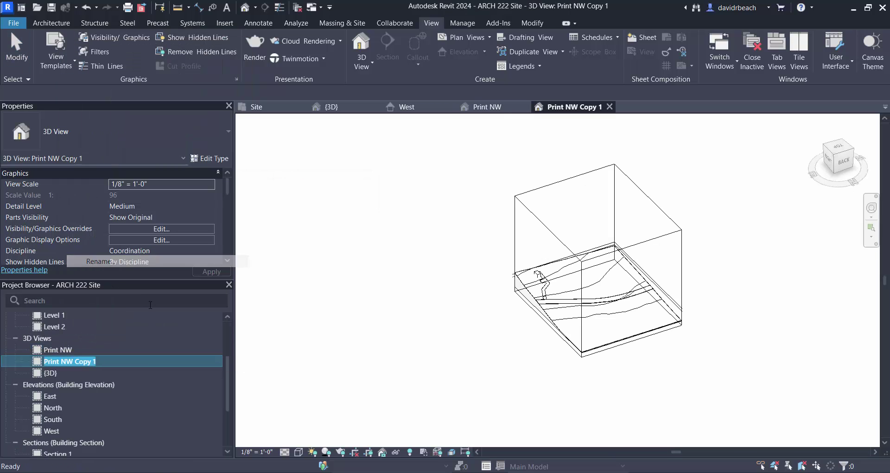
{"action": "left_click", "coordinate": [104, 363]}
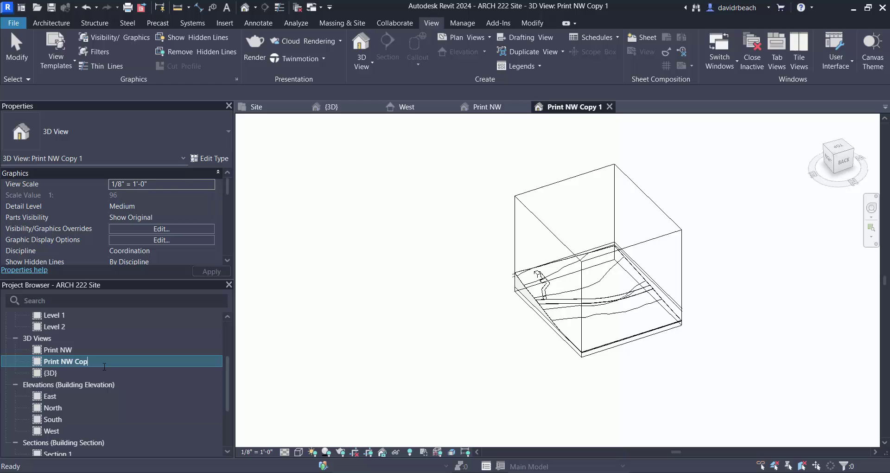
{"action": "key", "text": "BackSpace"}
{"action": "key", "text": "BackSpace"}
{"action": "key", "text": "BackSpace"}
{"action": "key", "text": "BackSpace"}
{"action": "left_click", "coordinate": [380, 300]}
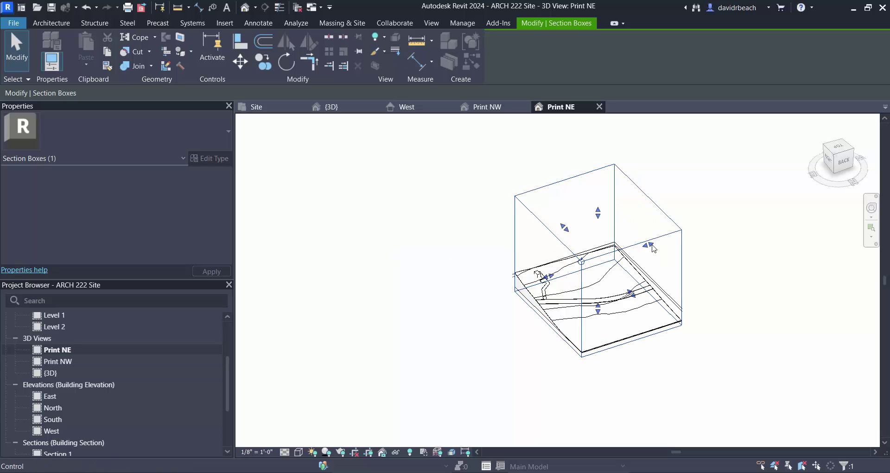
Shift the Print NE section box onto the adjoining site quarter along the road by moving its two opposite sides, and compare it with Print NW
{"action": "left_click_drag", "start_coordinate": [654, 249], "coordinate": [408, 325]}
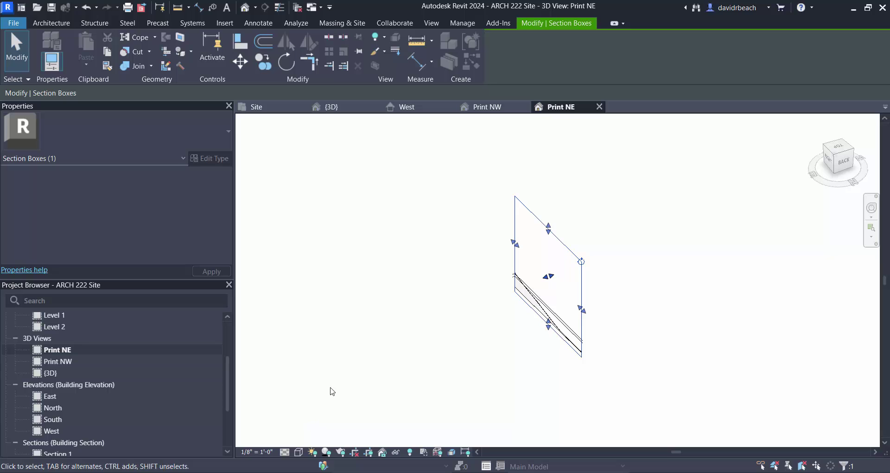
{"action": "left_click", "coordinate": [345, 344]}
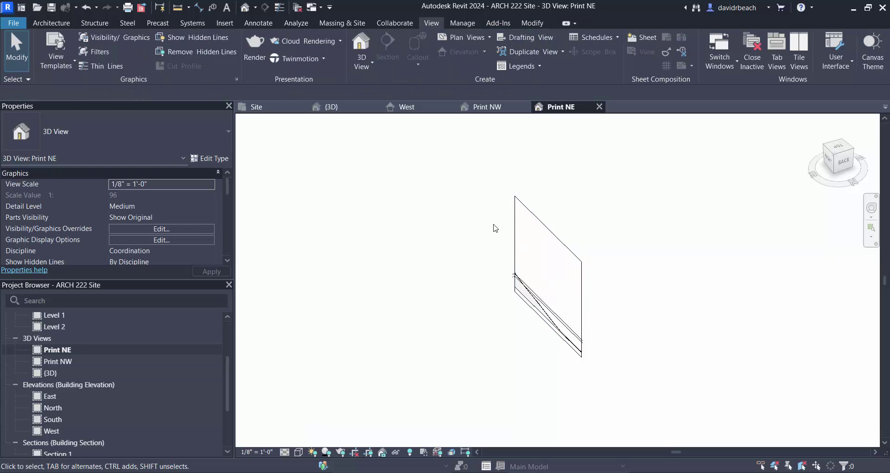
{"action": "left_click", "coordinate": [516, 277]}
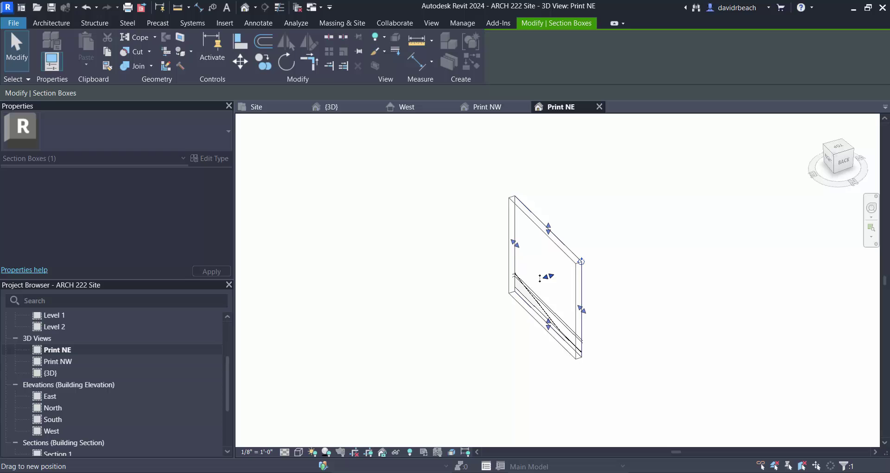
{"action": "left_click_drag", "start_coordinate": [544, 276], "coordinate": [457, 306]}
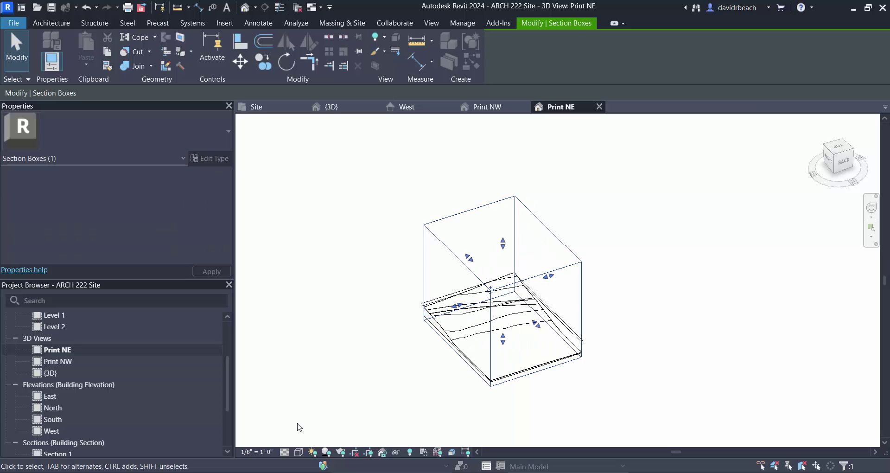
{"action": "left_click", "coordinate": [364, 374]}
{"action": "double_click", "coordinate": [68, 361]}
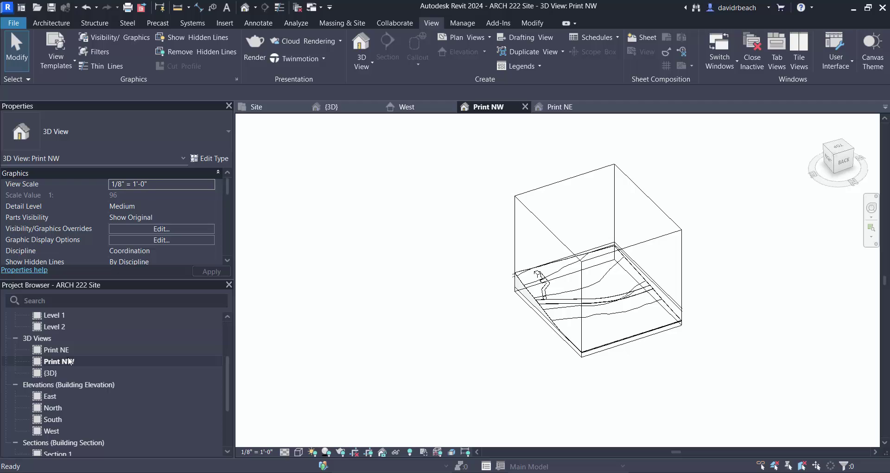
{"action": "double_click", "coordinate": [65, 350]}
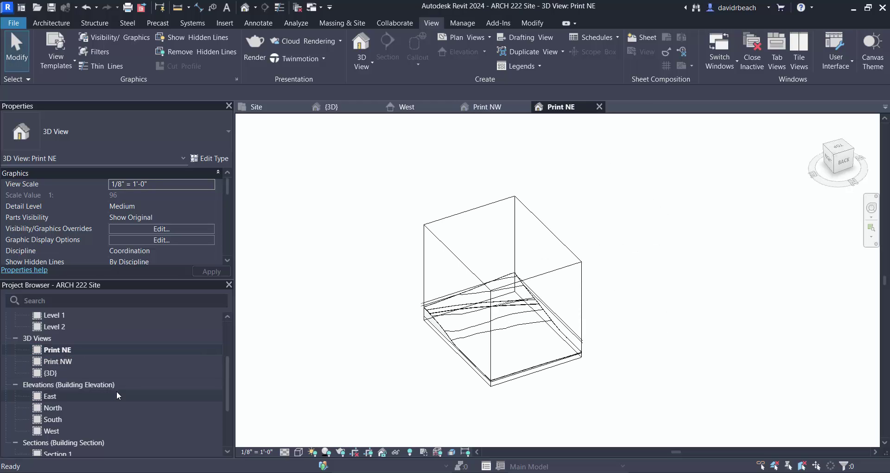
Duplicate the Print NE view and rename the copy Print SE
{"action": "right_click", "coordinate": [63, 352]}
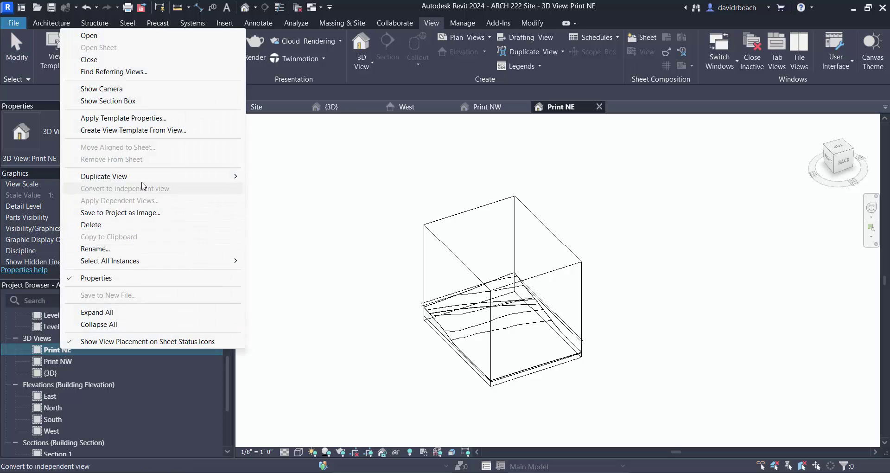
{"action": "mouse_move", "coordinate": [149, 178]}
{"action": "left_click", "coordinate": [305, 180]}
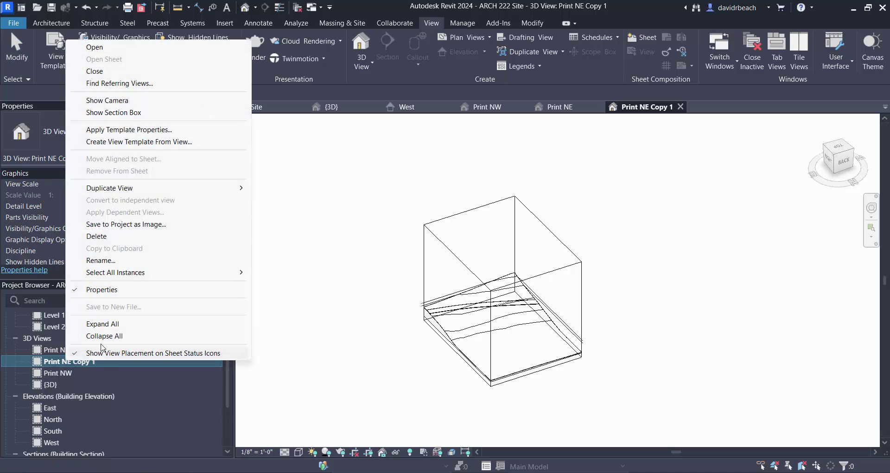
{"action": "left_click", "coordinate": [139, 261]}
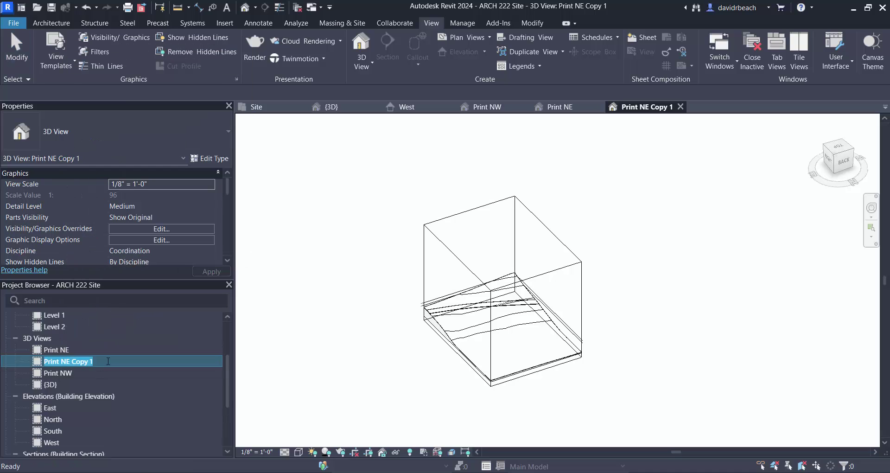
{"action": "left_click", "coordinate": [109, 360]}
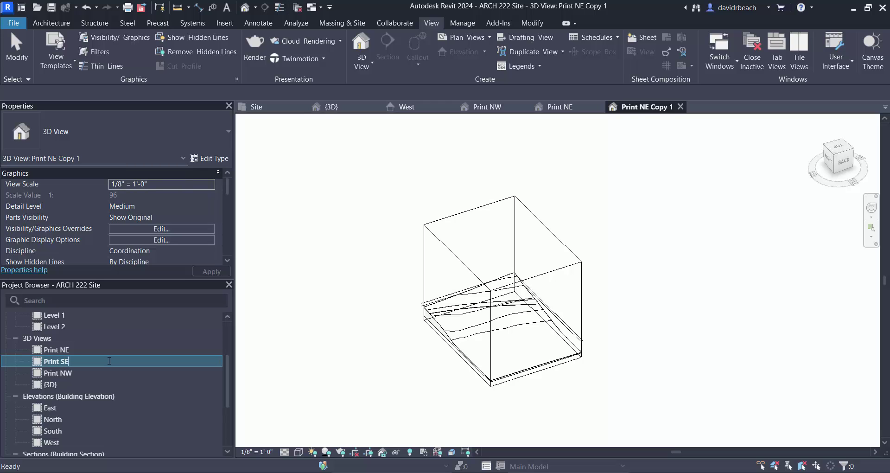
{"action": "type", "text": "SE"}
{"action": "key", "text": "Return"}
{"action": "left_click", "coordinate": [424, 275]}
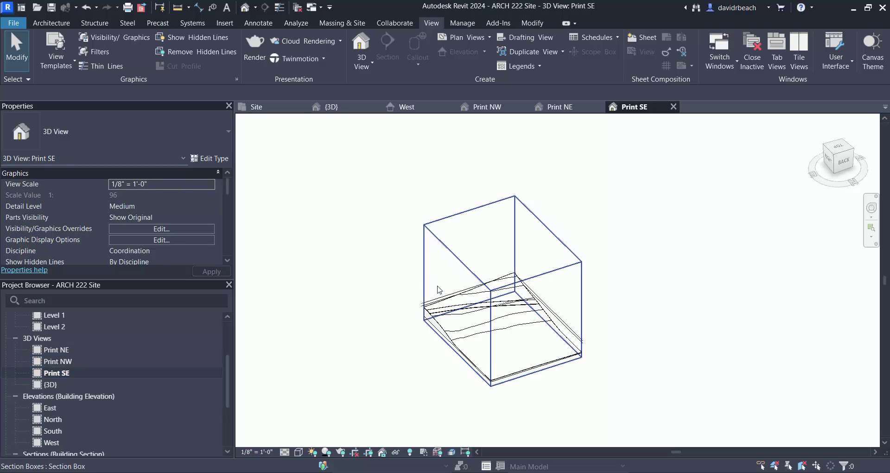
Shift the Print SE section box onto the adjoining hillside quarter by moving its two opposite sides away from the road
{"action": "left_click", "coordinate": [451, 256]}
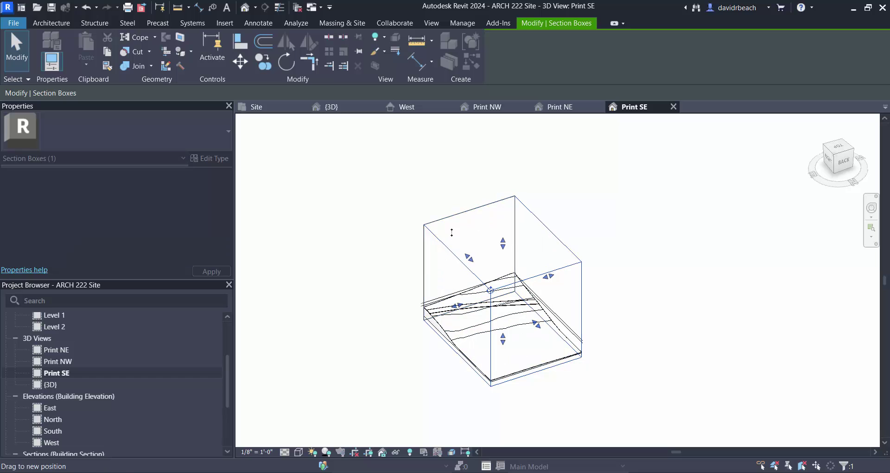
{"action": "left_click", "coordinate": [357, 254]}
{"action": "middle_click_drag", "start_coordinate": [329, 299], "coordinate": [517, 312], "text": "shift"}
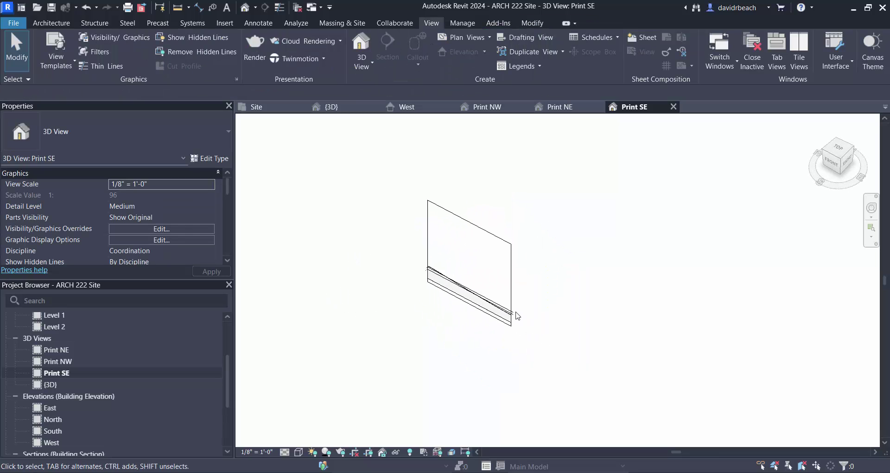
{"action": "left_click", "coordinate": [493, 240]}
{"action": "left_click_drag", "start_coordinate": [469, 262], "coordinate": [395, 316]}
{"action": "left_click", "coordinate": [591, 395]}
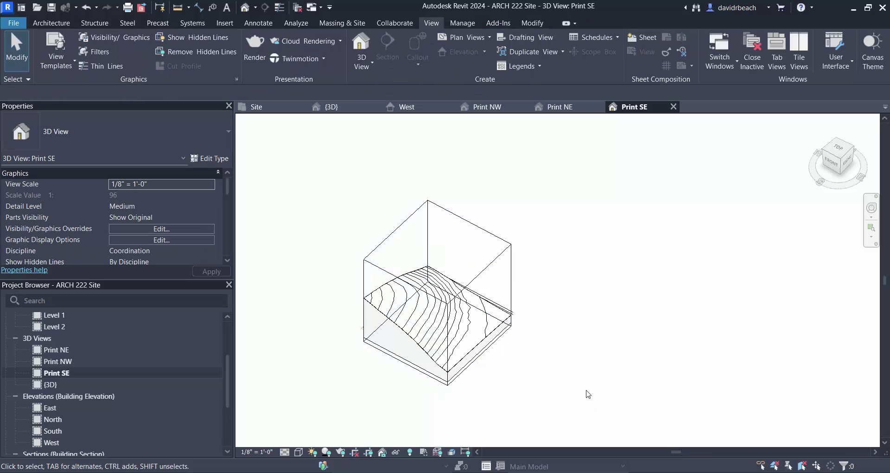
{"action": "middle_click_drag", "start_coordinate": [587, 391], "coordinate": [473, 397], "text": "shift"}
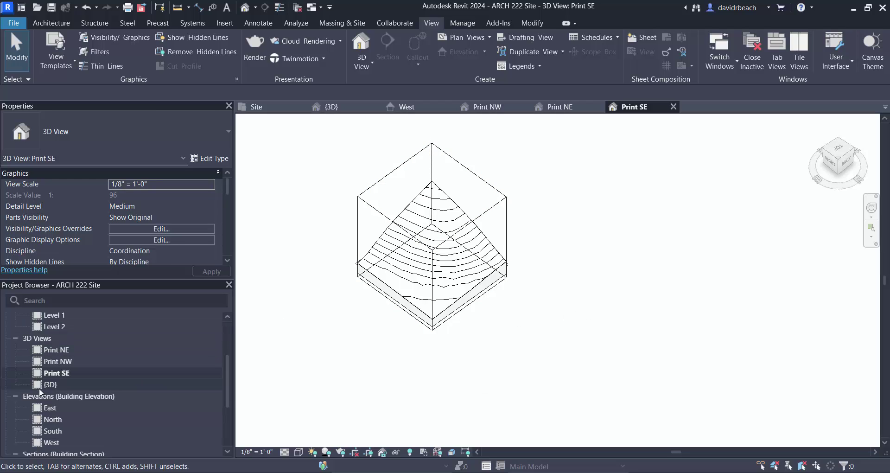
Open the {3D} view of the whole cropped site and start exporting it to STL format
{"action": "double_click", "coordinate": [51, 384]}
{"action": "middle_click_drag", "start_coordinate": [337, 344], "coordinate": [322, 353], "text": "shift"}
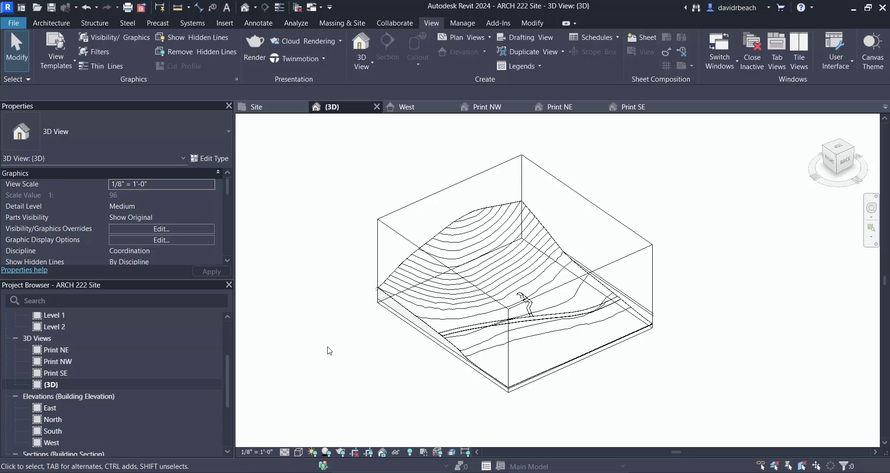
{"action": "scroll", "coordinate": [432, 388], "scroll_direction": "up", "scroll_amount": 1}
{"action": "middle_click_drag", "start_coordinate": [431, 388], "coordinate": [428, 396]}
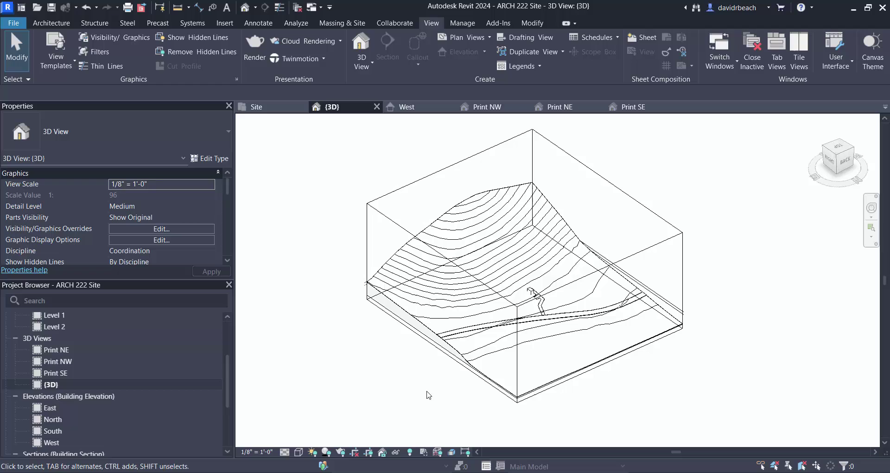
{"action": "middle_click_drag", "start_coordinate": [366, 365], "coordinate": [359, 378]}
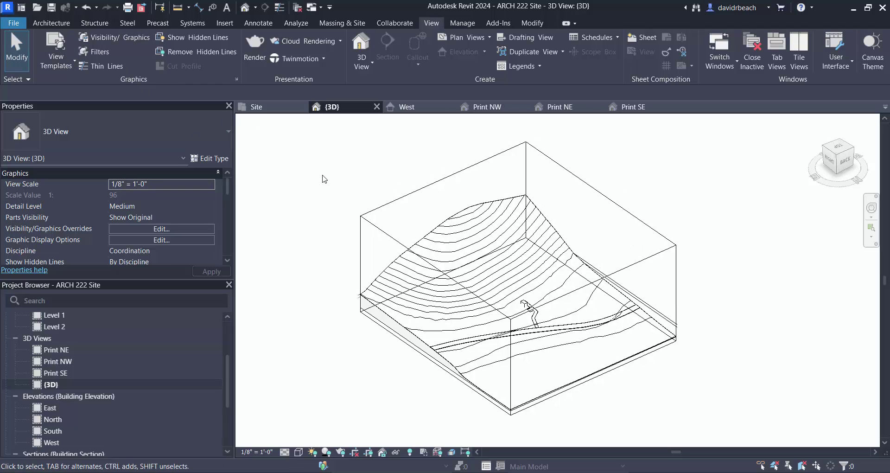
{"action": "middle_click_drag", "start_coordinate": [320, 180], "coordinate": [327, 182]}
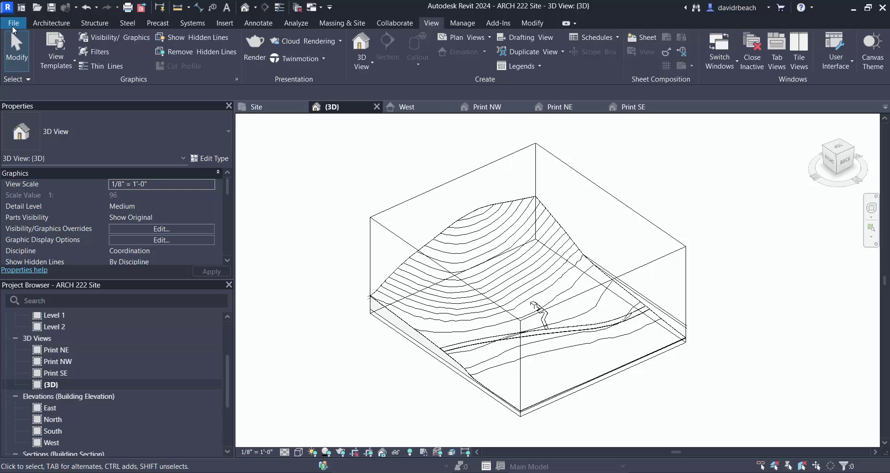
{"action": "left_click", "coordinate": [14, 23]}
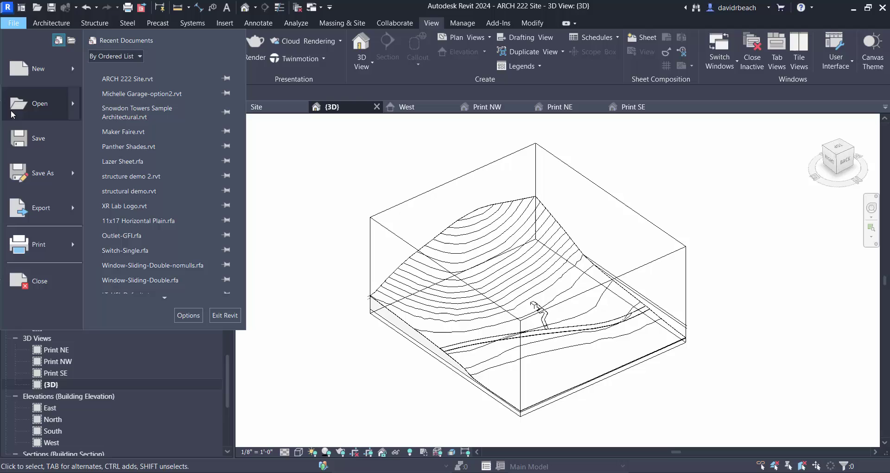
{"action": "left_click", "coordinate": [45, 212]}
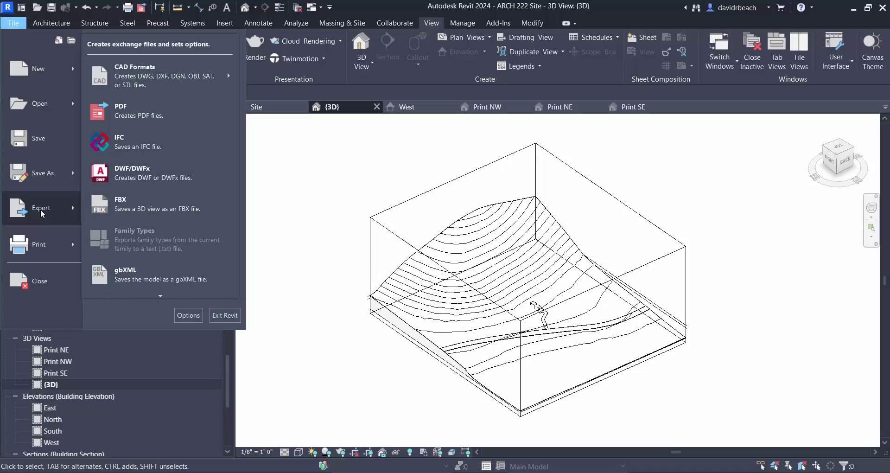
{"action": "mouse_move", "coordinate": [170, 79]}
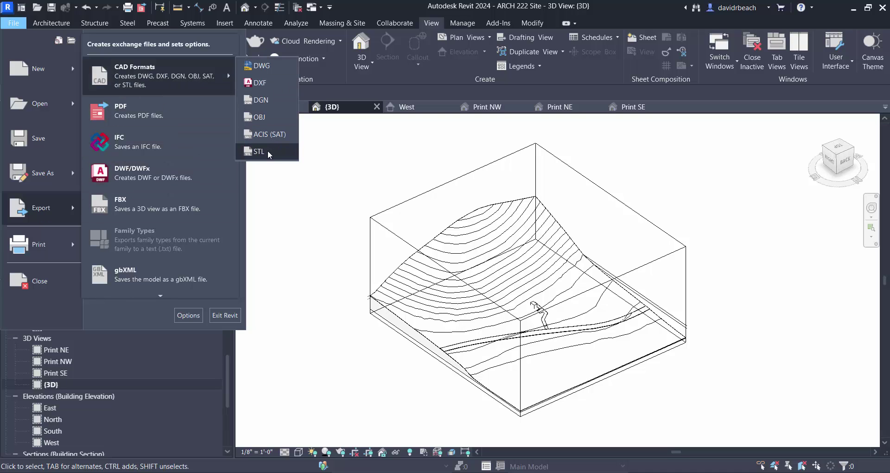
{"action": "left_click", "coordinate": [259, 151]}
{"action": "left_click_drag", "start_coordinate": [302, 113], "coordinate": [361, 105]}
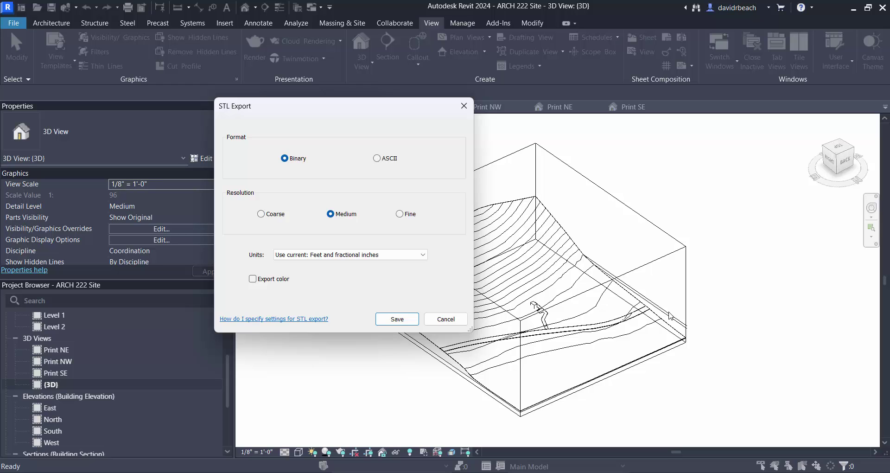
Try Millimeters as the STL export units, and restore the current feet and fractional inches option
{"action": "left_click", "coordinate": [415, 255]}
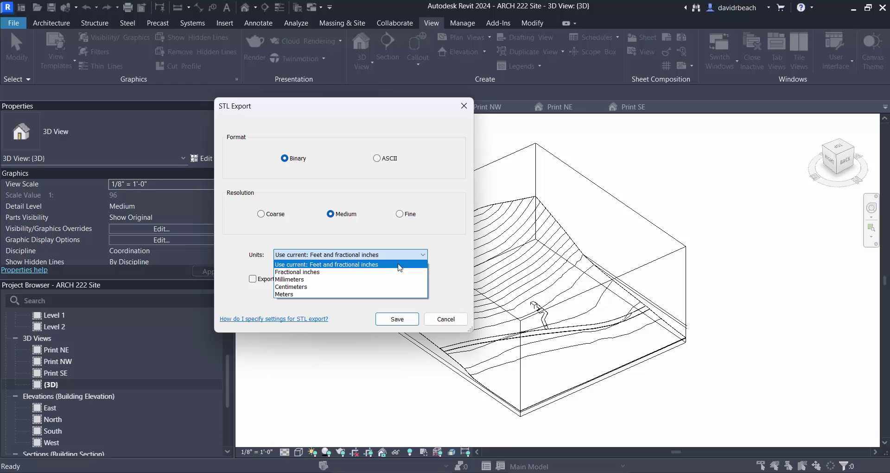
{"action": "left_click", "coordinate": [364, 279]}
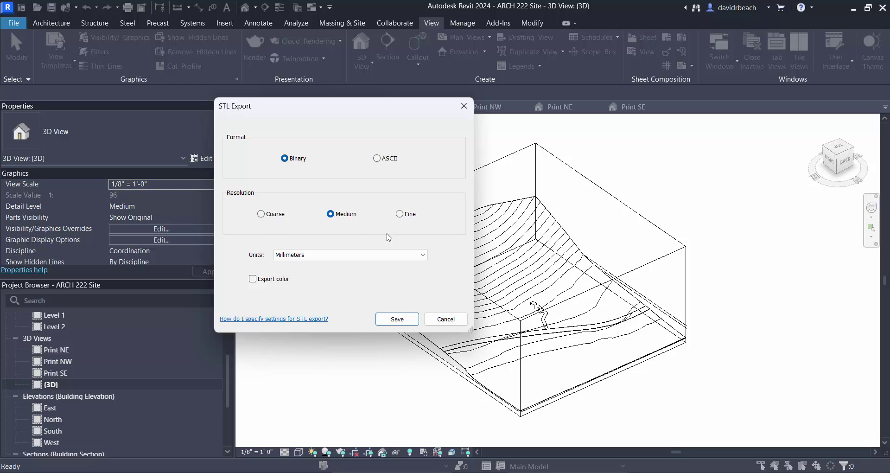
{"action": "left_click", "coordinate": [423, 255]}
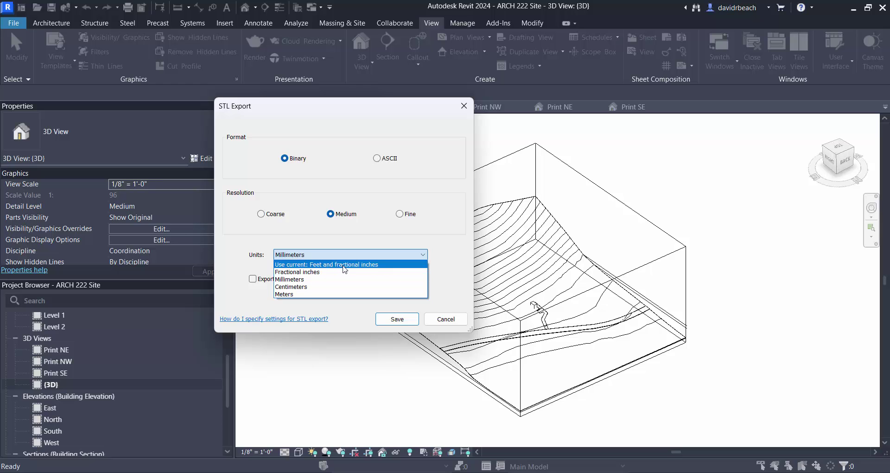
{"action": "left_click", "coordinate": [344, 265]}
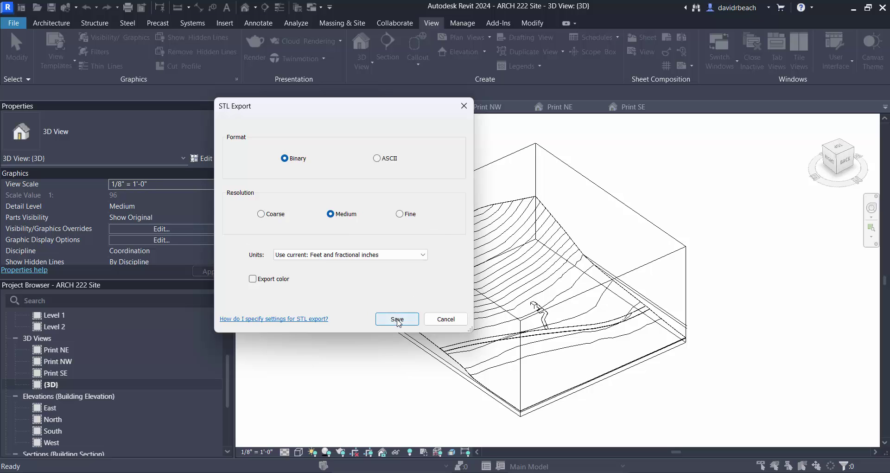
Save the STL export of the {3D} view to the Desktop as ARCH 222 Site PRINT
{"action": "left_click", "coordinate": [398, 319]}
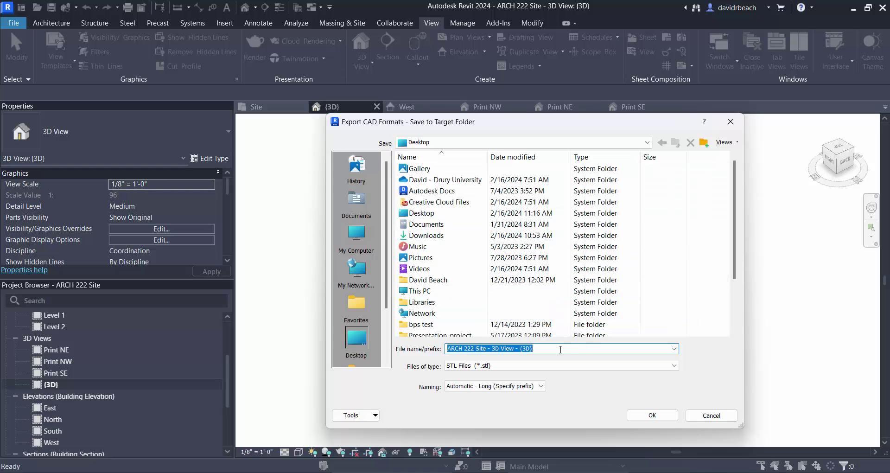
{"action": "left_click_drag", "start_coordinate": [561, 350], "coordinate": [494, 349]}
{"action": "key", "text": "BackSpace"}
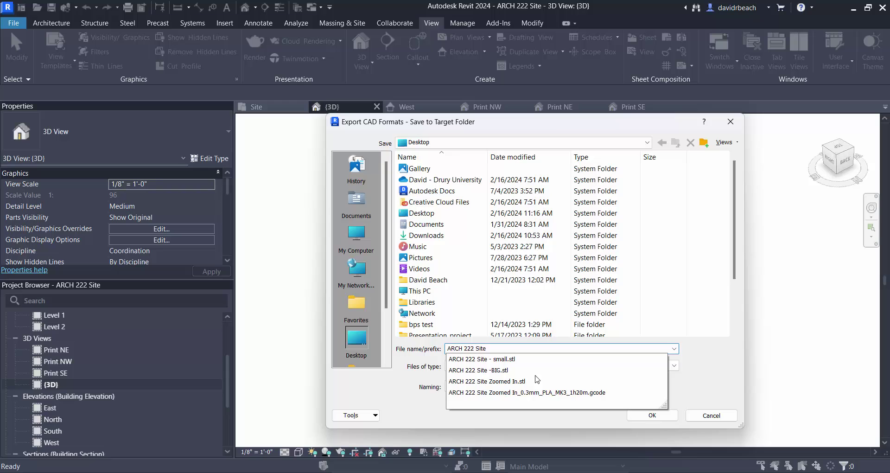
{"action": "type", "text": "PRINT"}
{"action": "key", "text": "Return"}
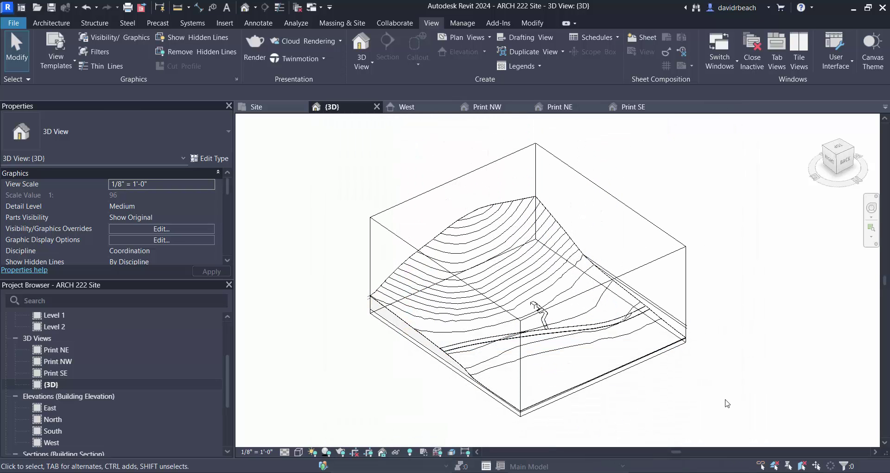
Switch to PrusaSlicer and import the ARCH 222 Site PRINT STL file from the Desktop onto the print bed
{"action": "scroll", "coordinate": [716, 386], "scroll_direction": "down", "scroll_amount": 2}
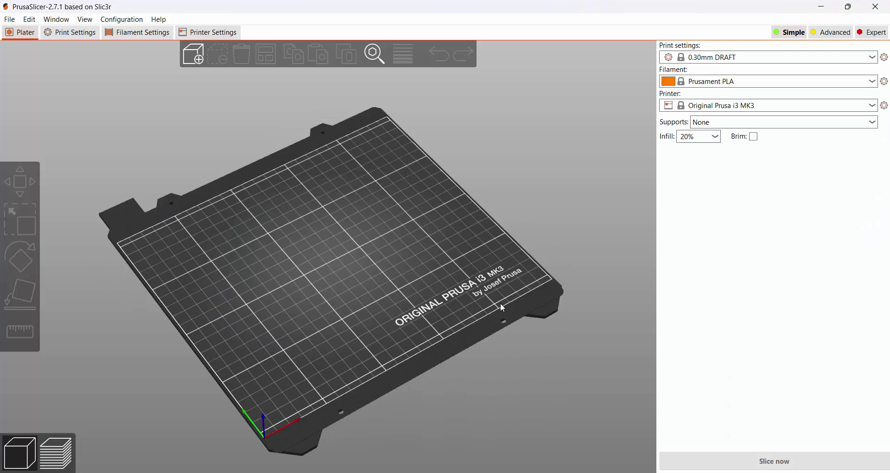
{"action": "left_click_drag", "start_coordinate": [503, 307], "coordinate": [507, 302]}
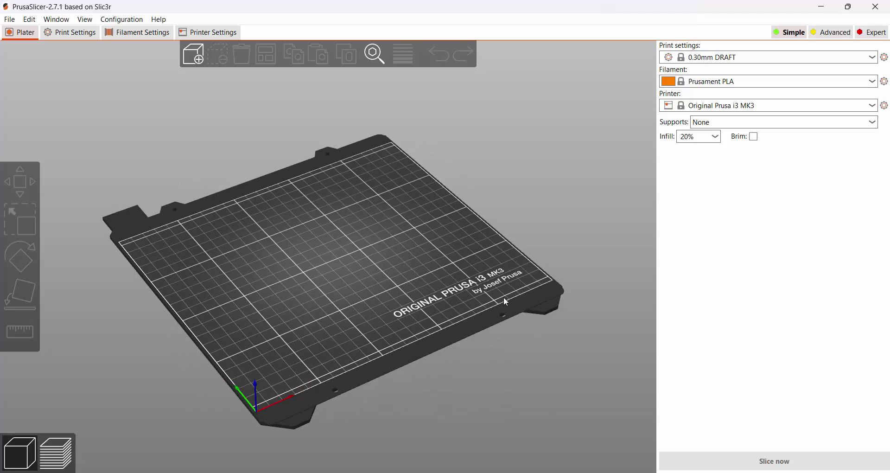
{"action": "left_click", "coordinate": [9, 21]}
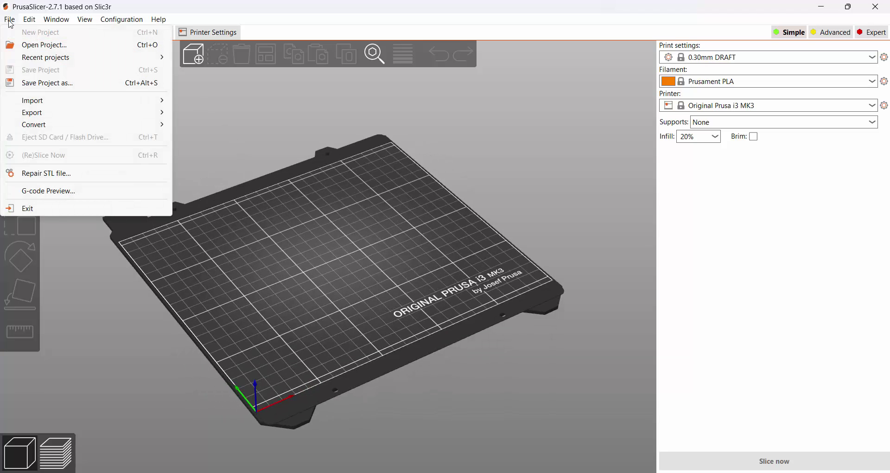
{"action": "mouse_move", "coordinate": [41, 103]}
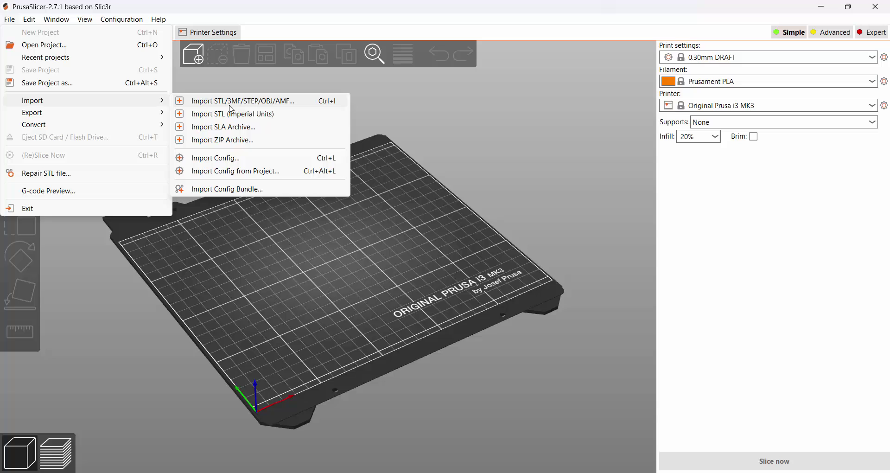
{"action": "left_click", "coordinate": [251, 105]}
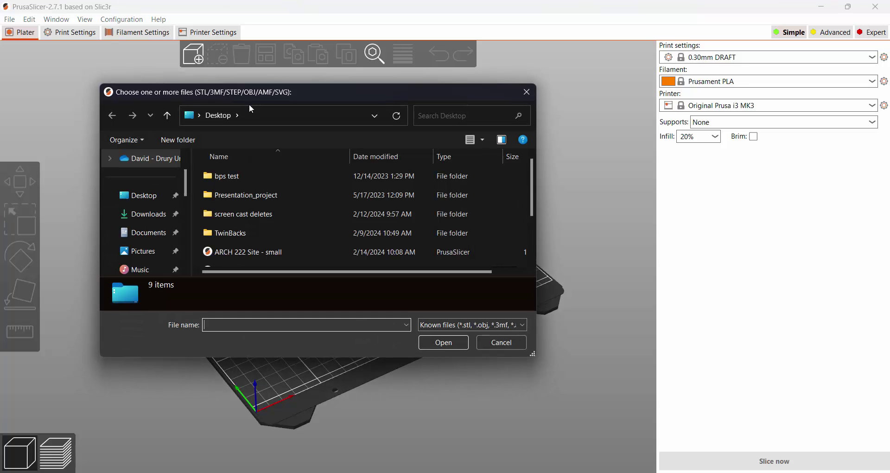
{"action": "scroll", "coordinate": [260, 249], "scroll_direction": "down", "scroll_amount": 2}
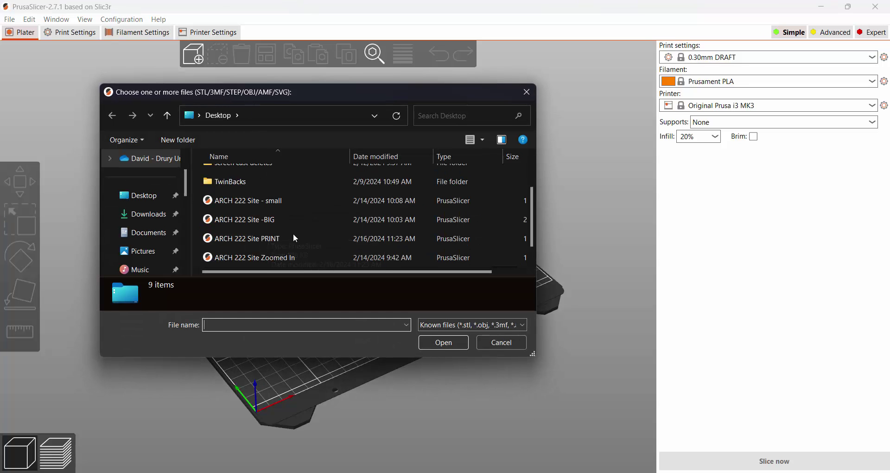
{"action": "left_click", "coordinate": [244, 239]}
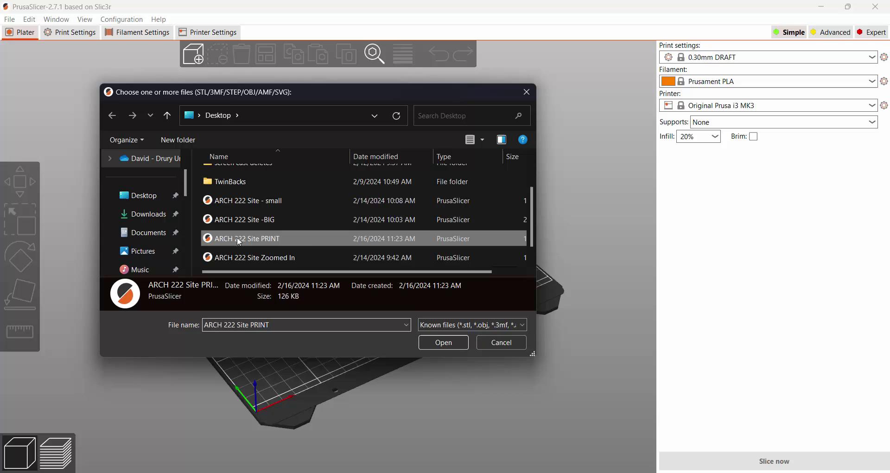
{"action": "left_click", "coordinate": [444, 343]}
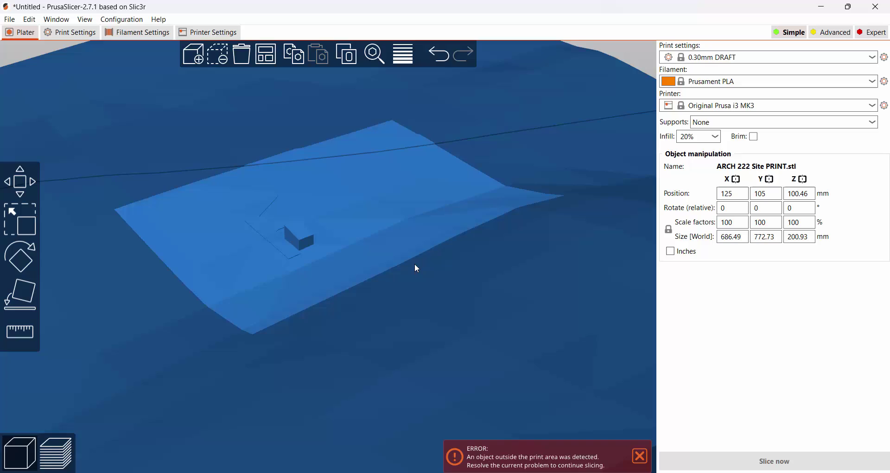
{"action": "scroll", "coordinate": [415, 268], "scroll_direction": "down", "scroll_amount": 8}
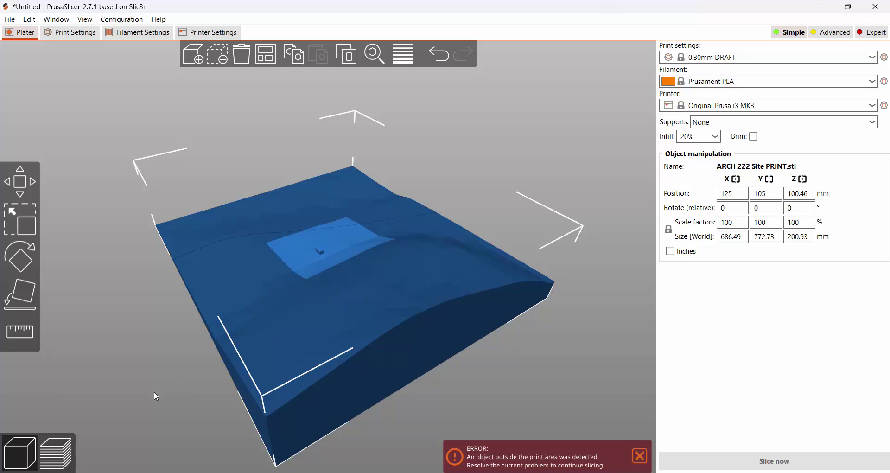
Switch to the scale calculator workbook in Excel and enter 200 as the 1"=??' input to get the Revit-to-Prusa scale factor
{"action": "key", "text": "alt+Tab"}
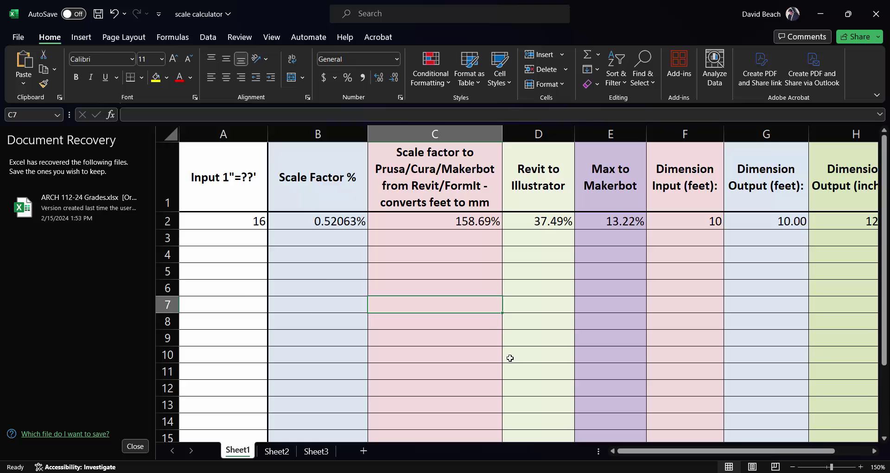
{"action": "left_click", "coordinate": [136, 446]}
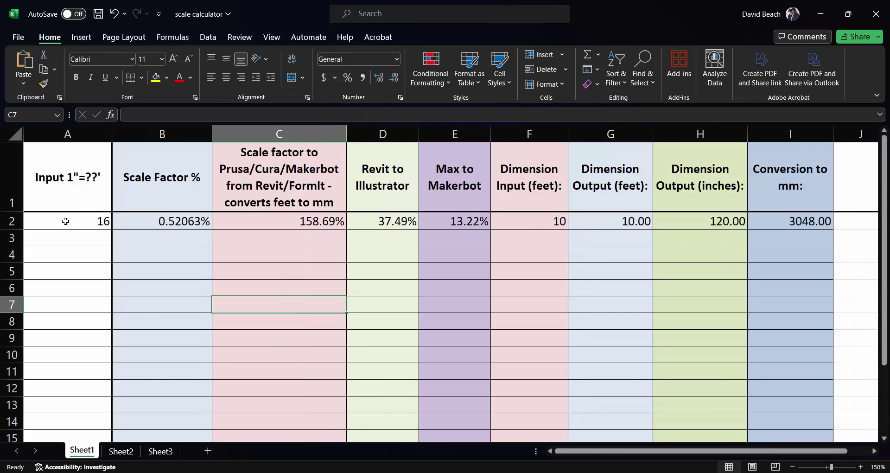
{"action": "left_click", "coordinate": [59, 193]}
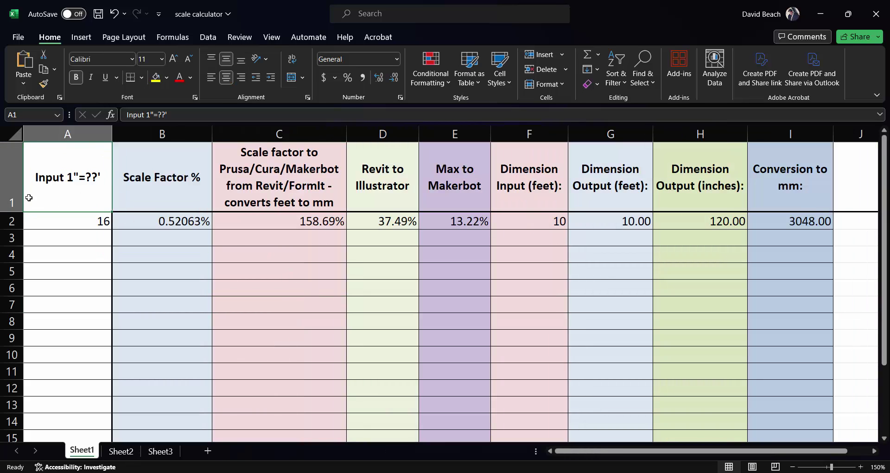
{"action": "left_click", "coordinate": [72, 224]}
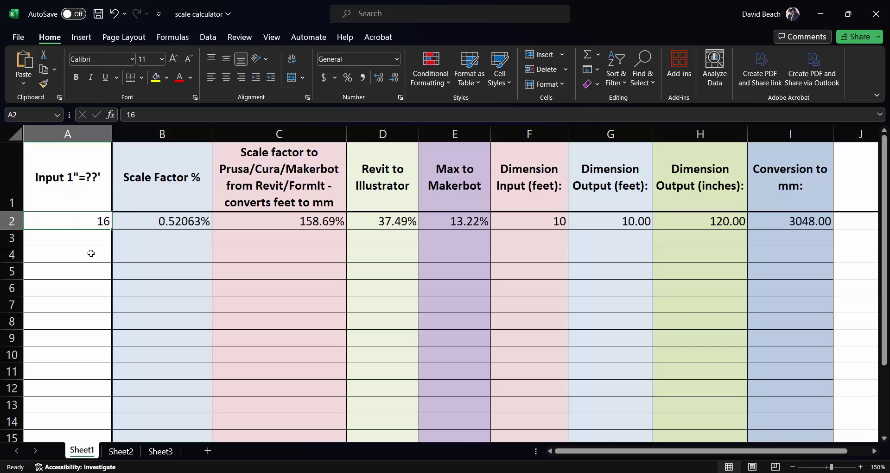
{"action": "type", "text": "200"}
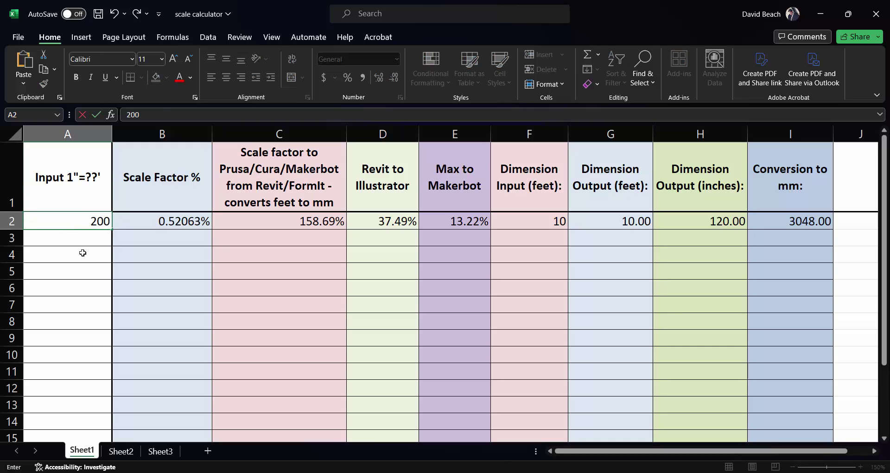
{"action": "key", "text": "Return"}
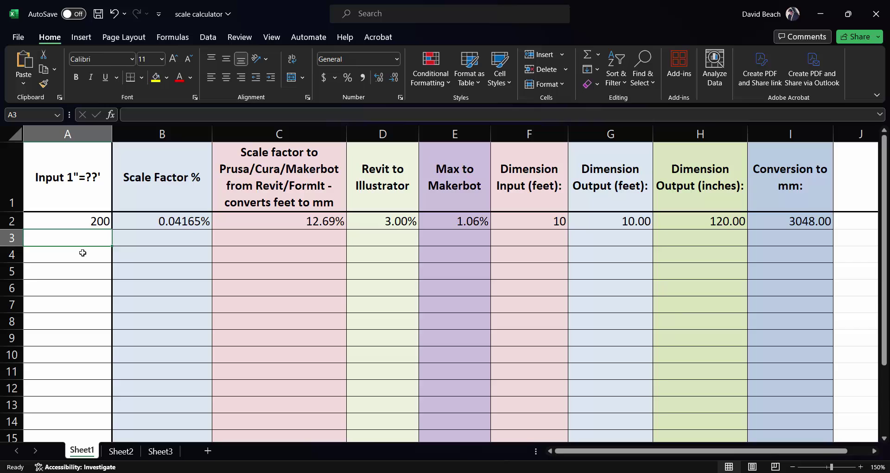
{"action": "left_click", "coordinate": [284, 222]}
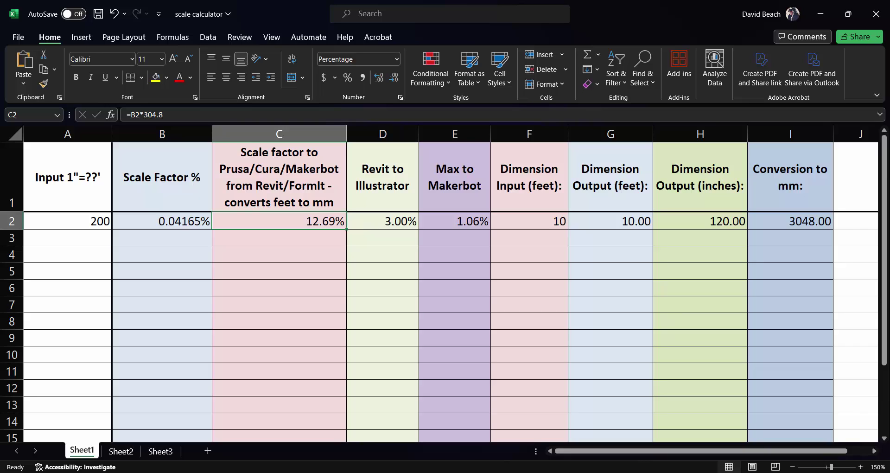
Switch back to PrusaSlicer and scale the imported site model uniformly to 12.69%
{"action": "left_click", "coordinate": [658, 459]}
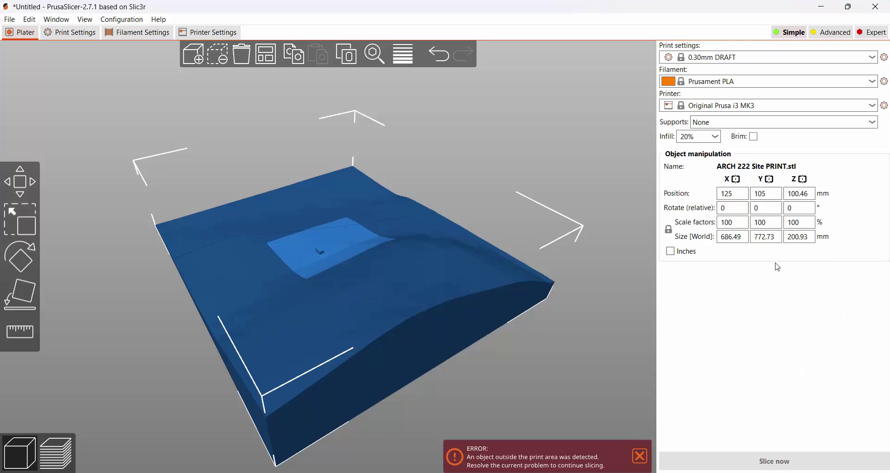
{"action": "left_click", "coordinate": [742, 222]}
{"action": "type", "text": "12.69"}
{"action": "key", "text": "Return"}
Examine the scaled site model from several angles, including the small building and path on the slope
{"action": "left_click_drag", "start_coordinate": [394, 296], "coordinate": [322, 250]}
{"action": "scroll", "coordinate": [365, 283], "scroll_direction": "up", "scroll_amount": 5}
{"action": "scroll", "coordinate": [371, 281], "scroll_direction": "up", "scroll_amount": 4}
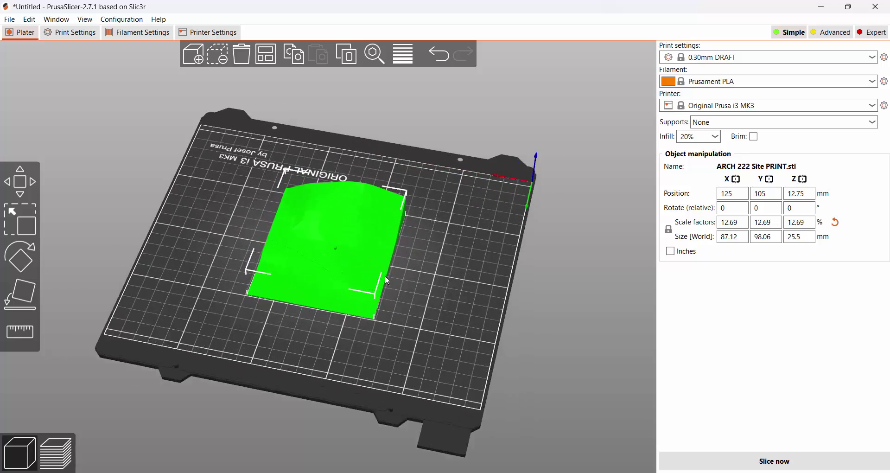
{"action": "scroll", "coordinate": [375, 386], "scroll_direction": "down", "scroll_amount": 5}
{"action": "left_click_drag", "start_coordinate": [226, 385], "coordinate": [274, 339]}
{"action": "scroll", "coordinate": [325, 268], "scroll_direction": "up", "scroll_amount": 6}
{"action": "scroll", "coordinate": [377, 265], "scroll_direction": "up", "scroll_amount": 3}
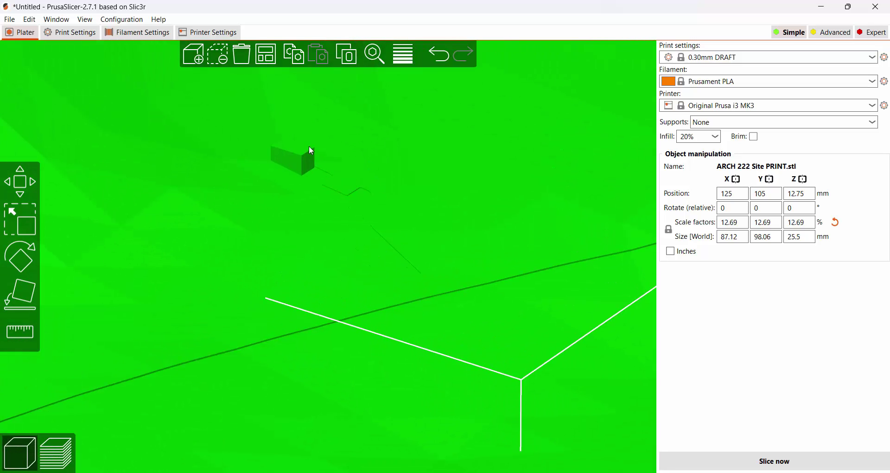
{"action": "scroll", "coordinate": [292, 153], "scroll_direction": "down", "scroll_amount": 8}
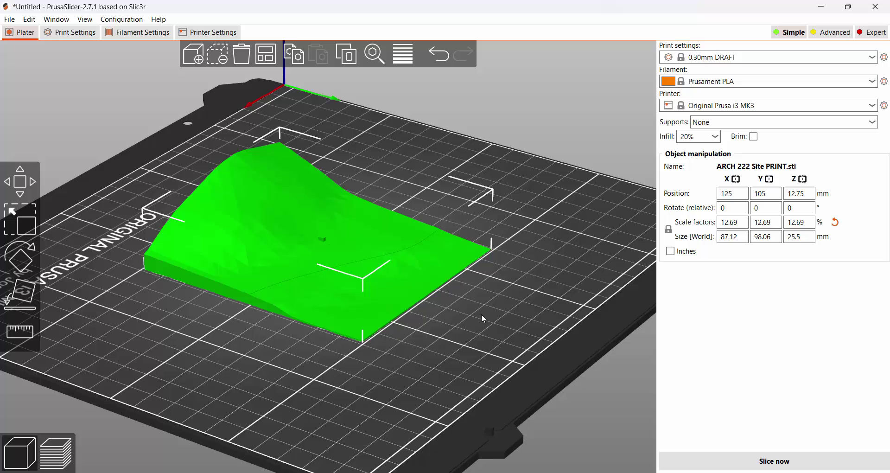
{"action": "left_click_drag", "start_coordinate": [578, 378], "coordinate": [489, 302]}
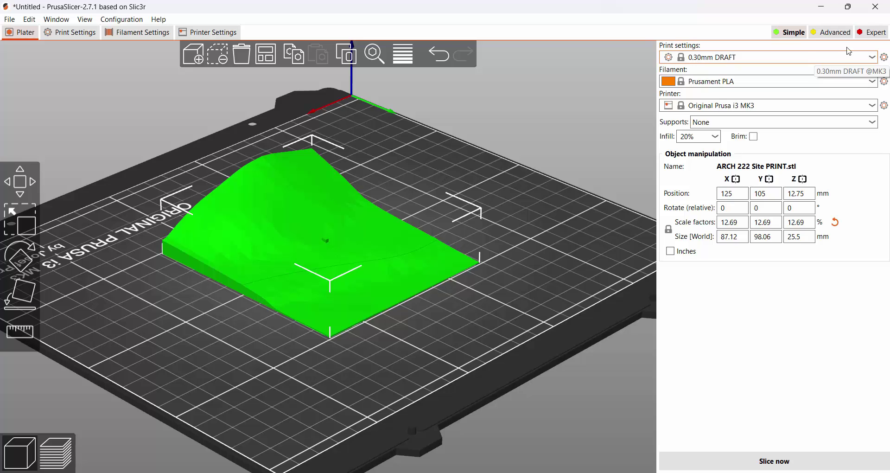
Set the infill to 5% and slice the site model
{"action": "left_click", "coordinate": [717, 139]}
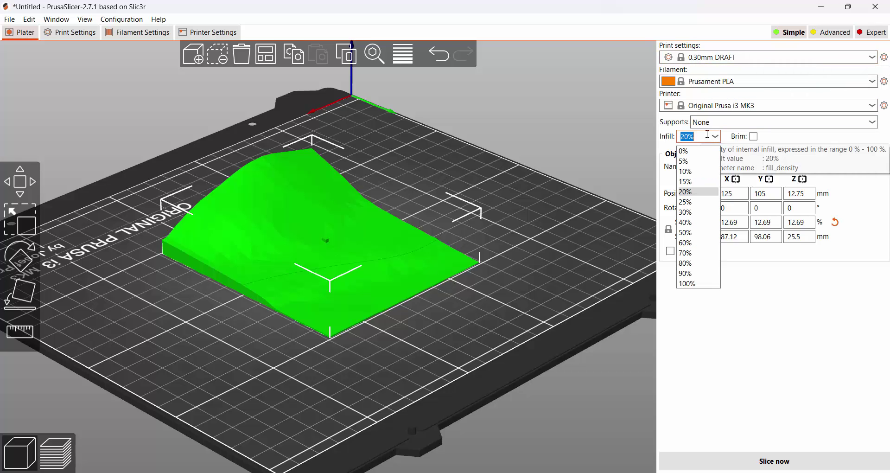
{"action": "left_click", "coordinate": [689, 162]}
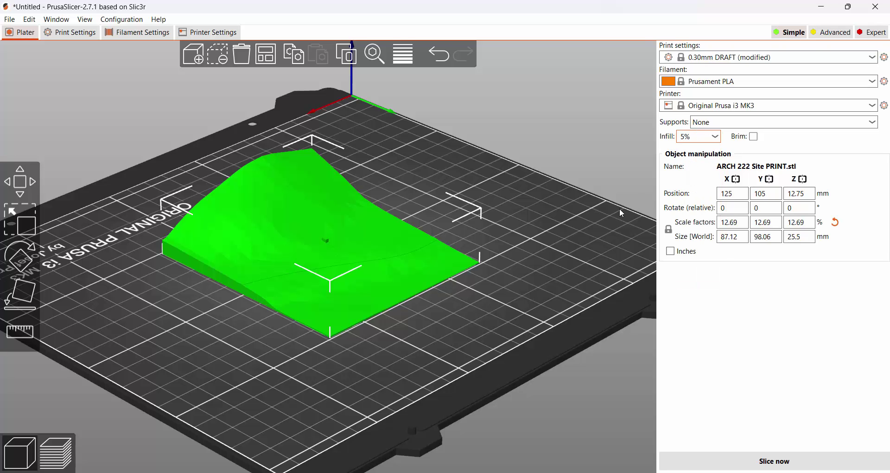
{"action": "left_click", "coordinate": [765, 463]}
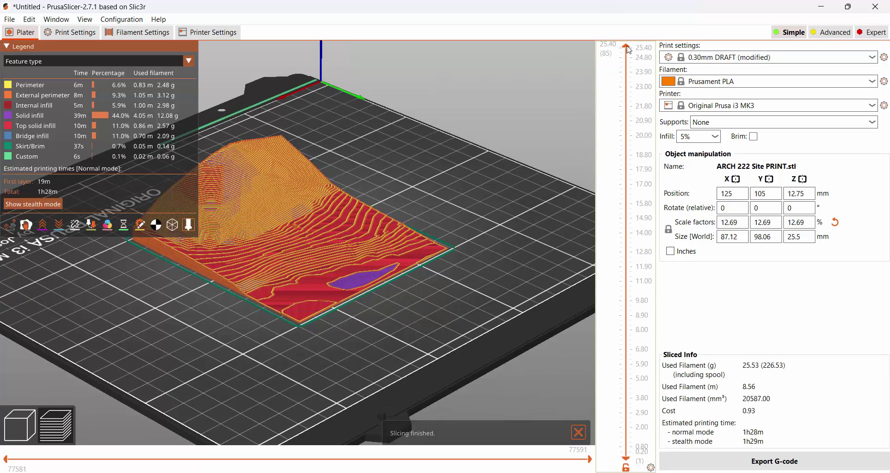
Inspect the sliced site's uppermost layers and the building close up, and restore the preview to its full height
{"action": "left_click_drag", "start_coordinate": [626, 46], "coordinate": [655, 67]}
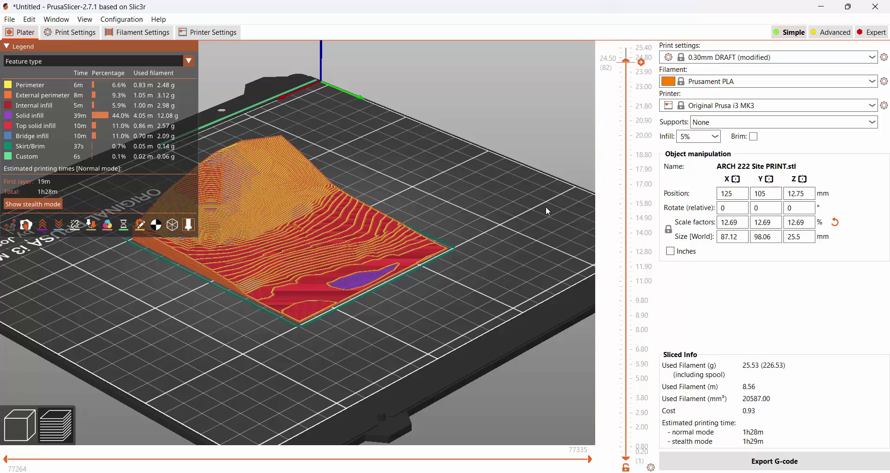
{"action": "left_click_drag", "start_coordinate": [547, 207], "coordinate": [282, 240]}
{"action": "scroll", "coordinate": [290, 252], "scroll_direction": "up", "scroll_amount": 6}
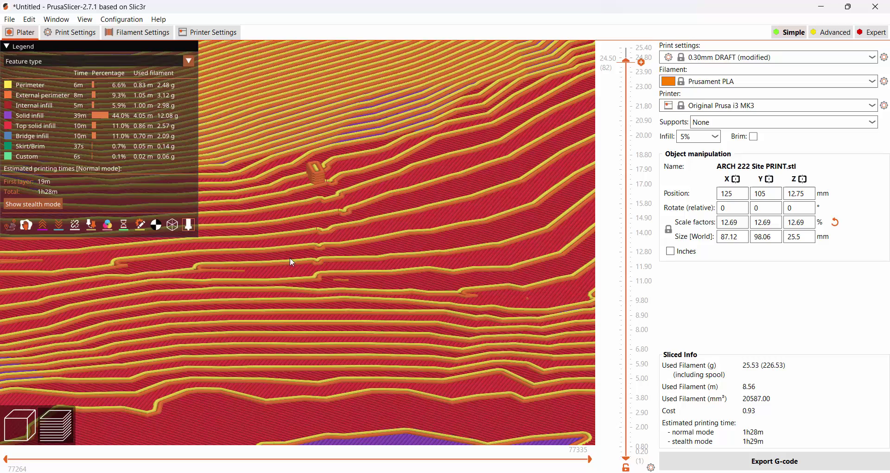
{"action": "scroll", "coordinate": [435, 270], "scroll_direction": "down", "scroll_amount": 6}
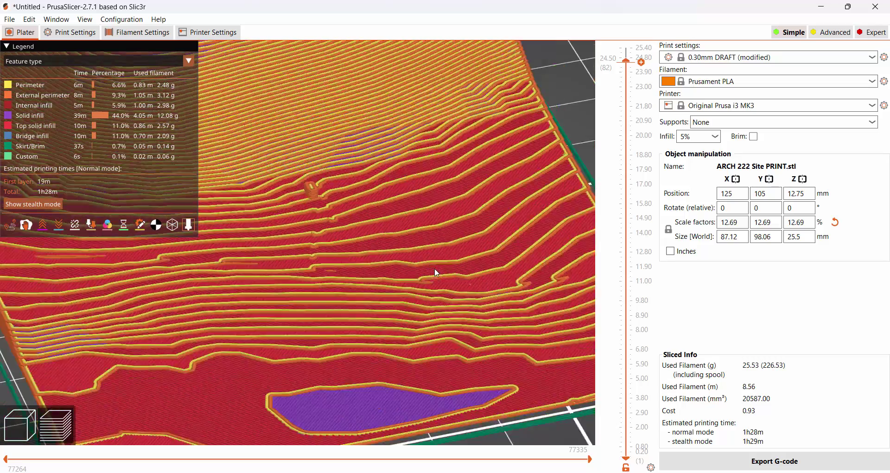
{"action": "left_click_drag", "start_coordinate": [269, 416], "coordinate": [343, 288]}
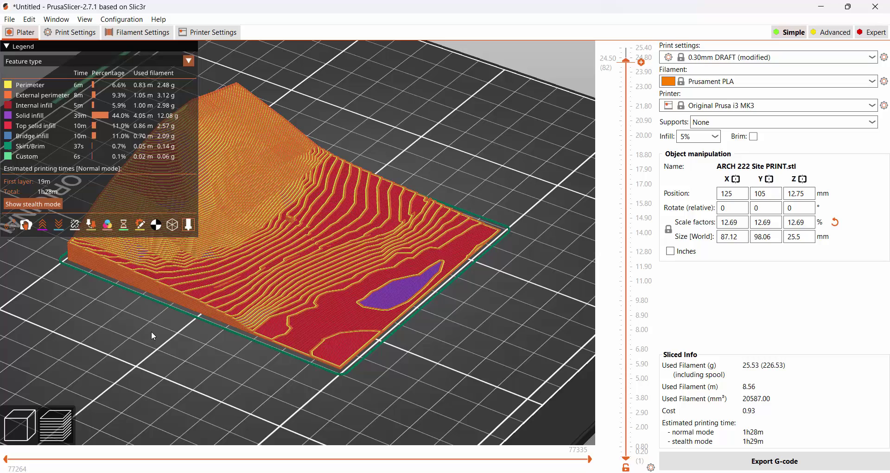
{"action": "left_click_drag", "start_coordinate": [631, 65], "coordinate": [629, 45]}
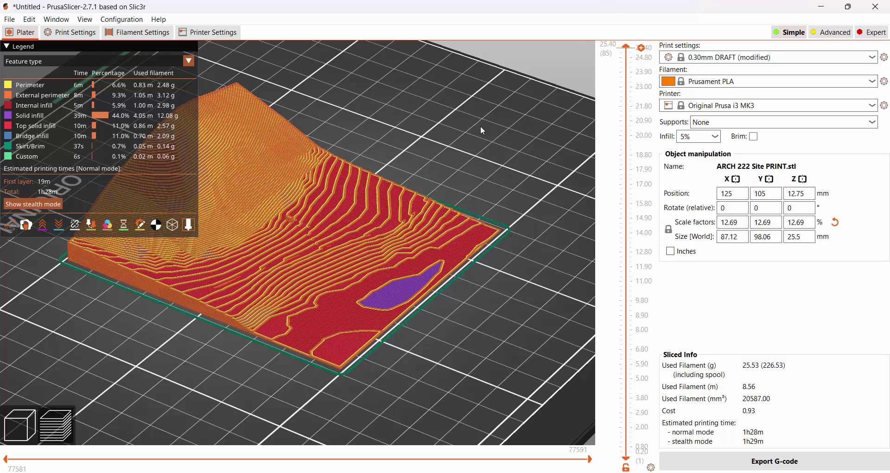
Export the G-code to the Desktop as ARCH 222 Site PRINT_0.3mm_PLA_MK3_1h28m
{"action": "left_click_drag", "start_coordinate": [479, 127], "coordinate": [247, 200]}
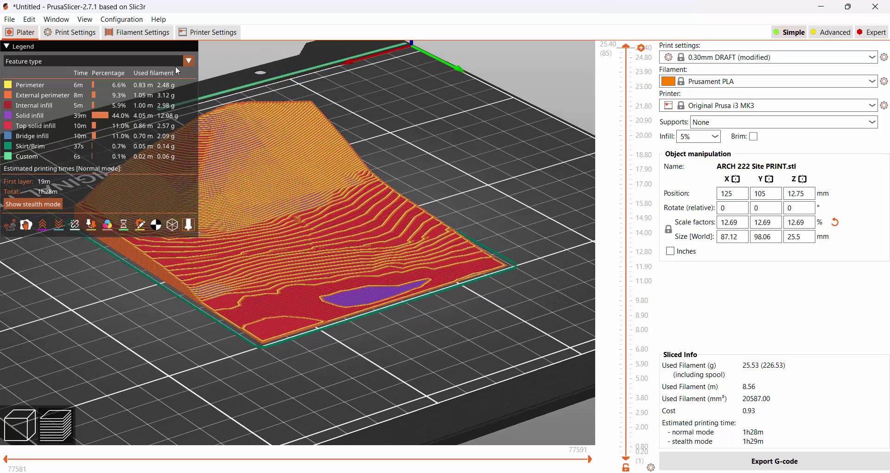
{"action": "left_click", "coordinate": [762, 462]}
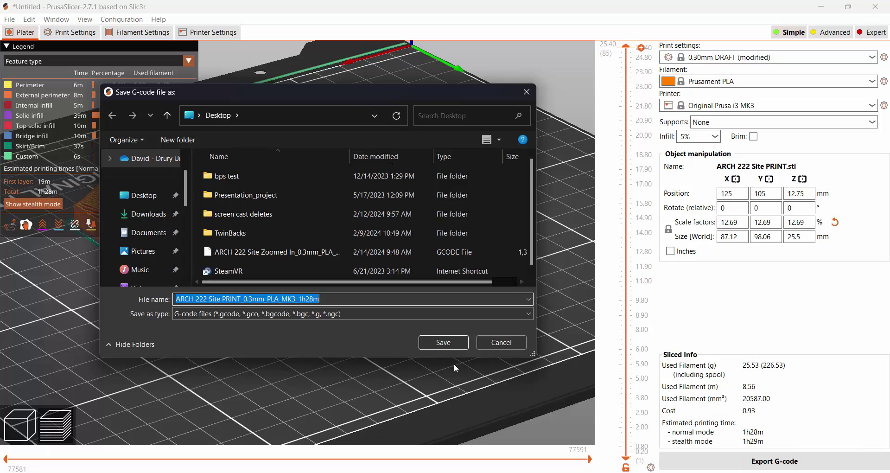
{"action": "left_click", "coordinate": [438, 342]}
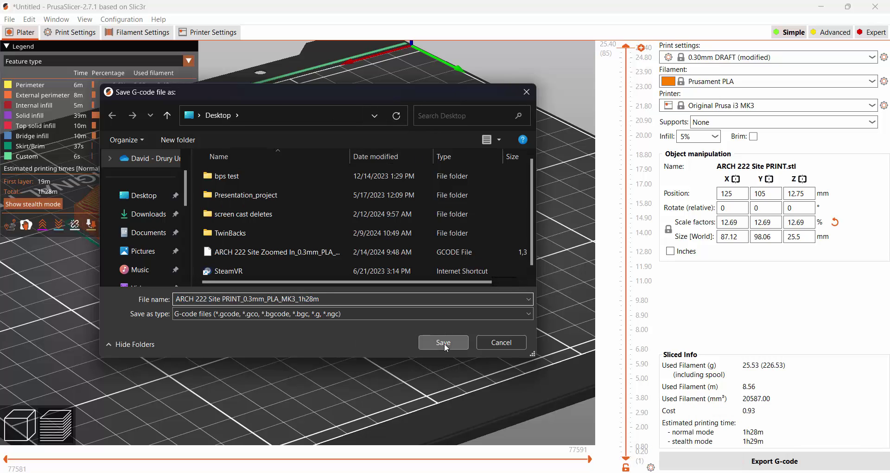